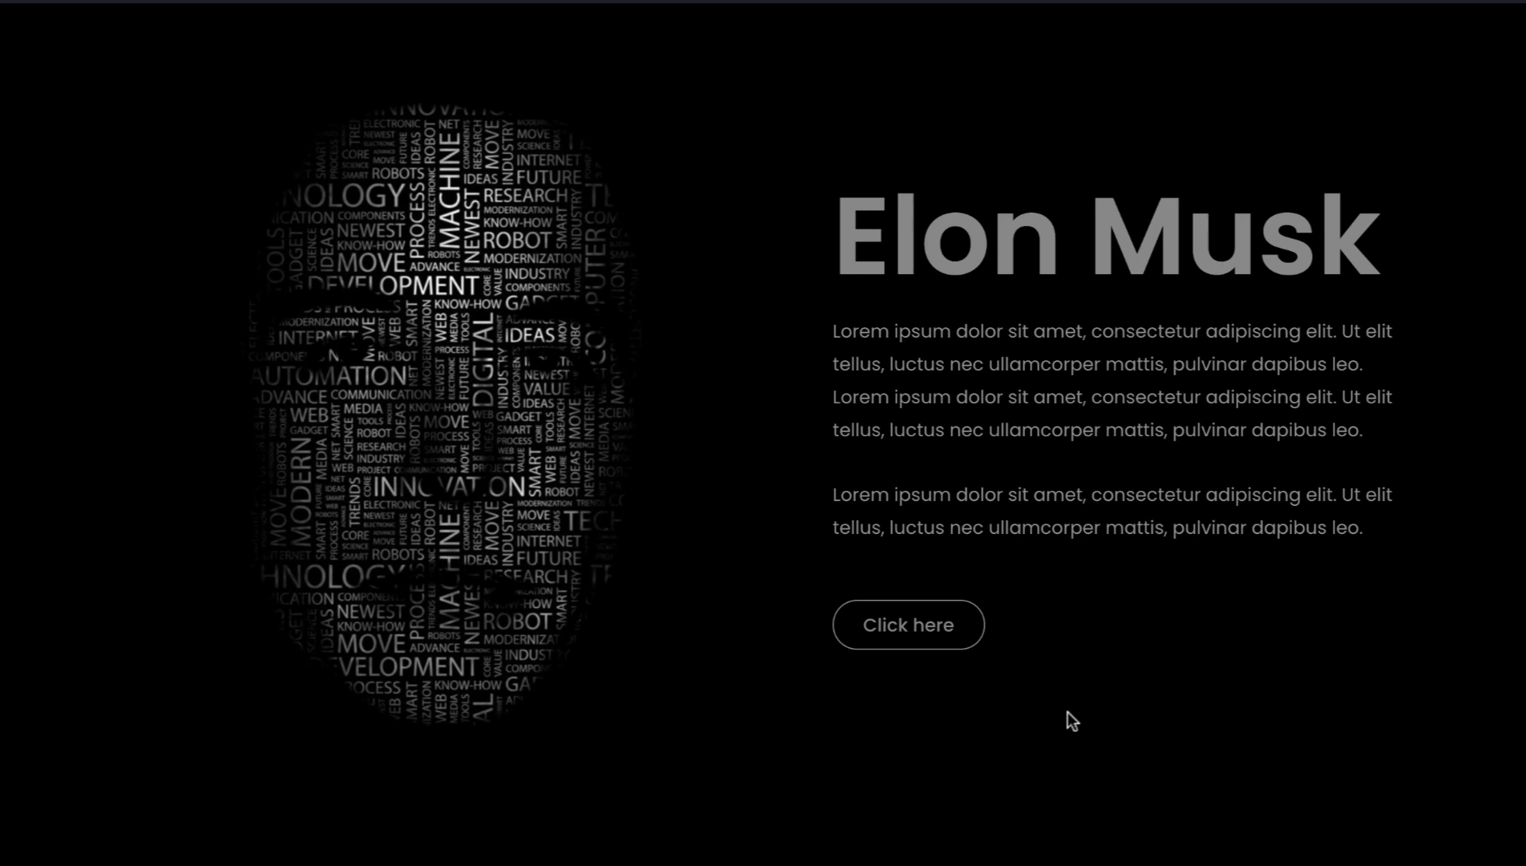
Scroll up past the finished text-portrait demo to the empty Elementor editor page.
scroll(1080, 599, up, 5)
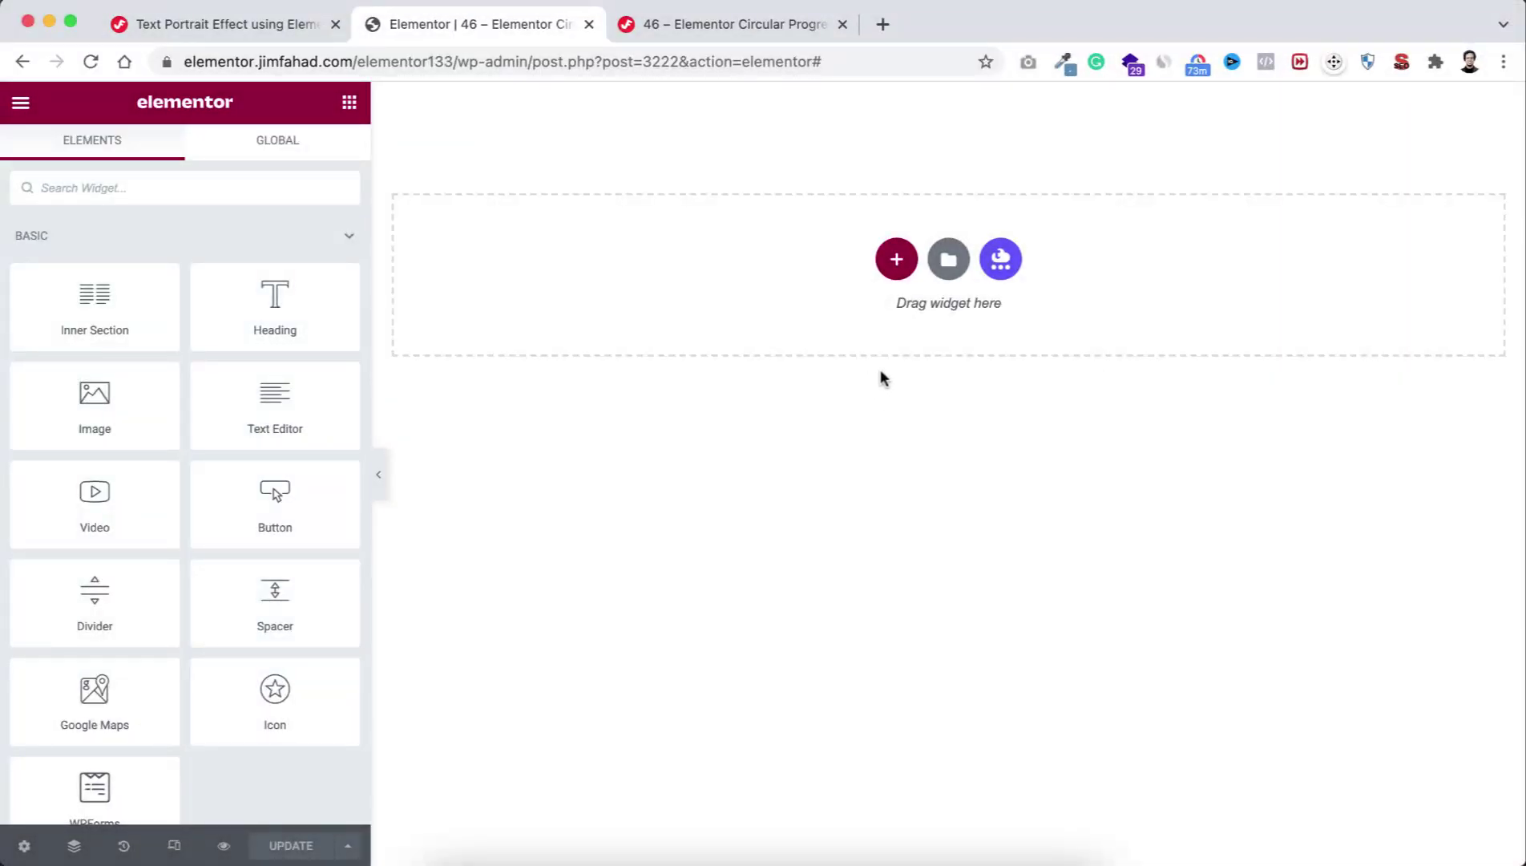
Add a three-column section with a wide middle column and 100 VH minimum height.
click(898, 260)
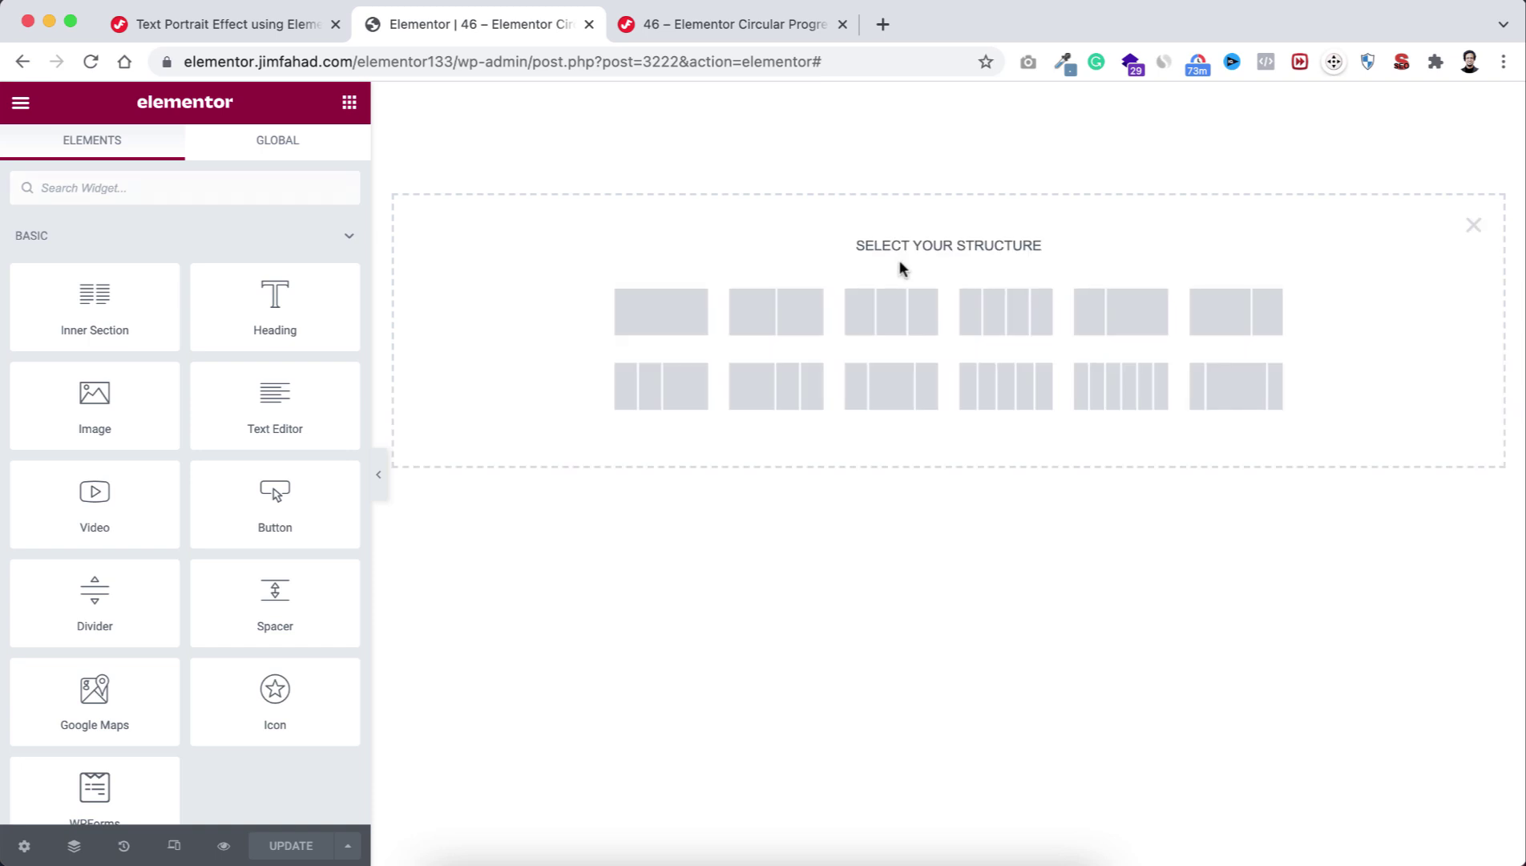
click(902, 392)
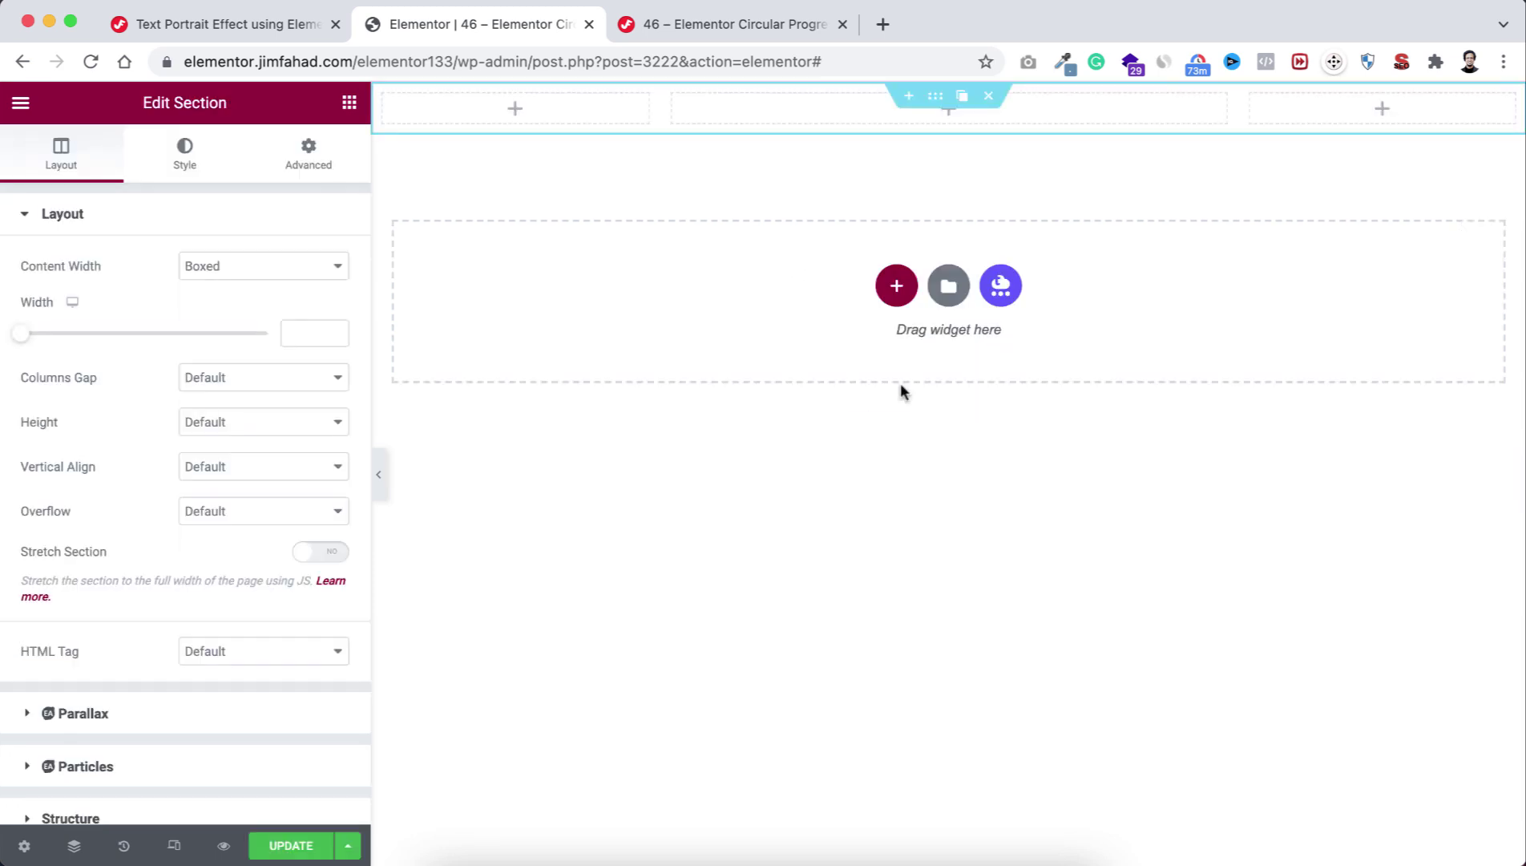
click(242, 424)
click(244, 467)
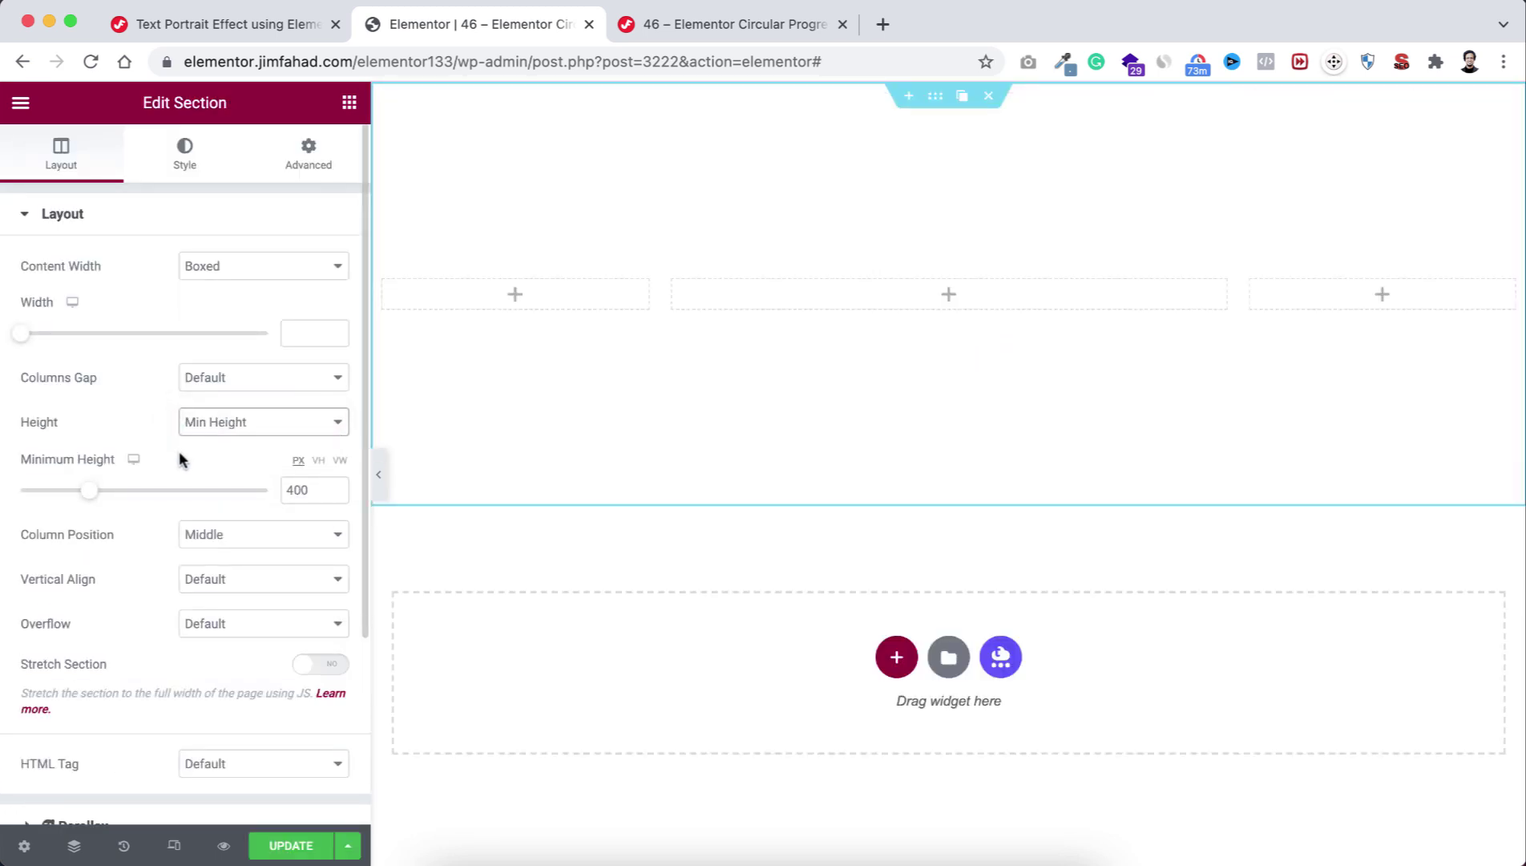
click(318, 460)
click(268, 492)
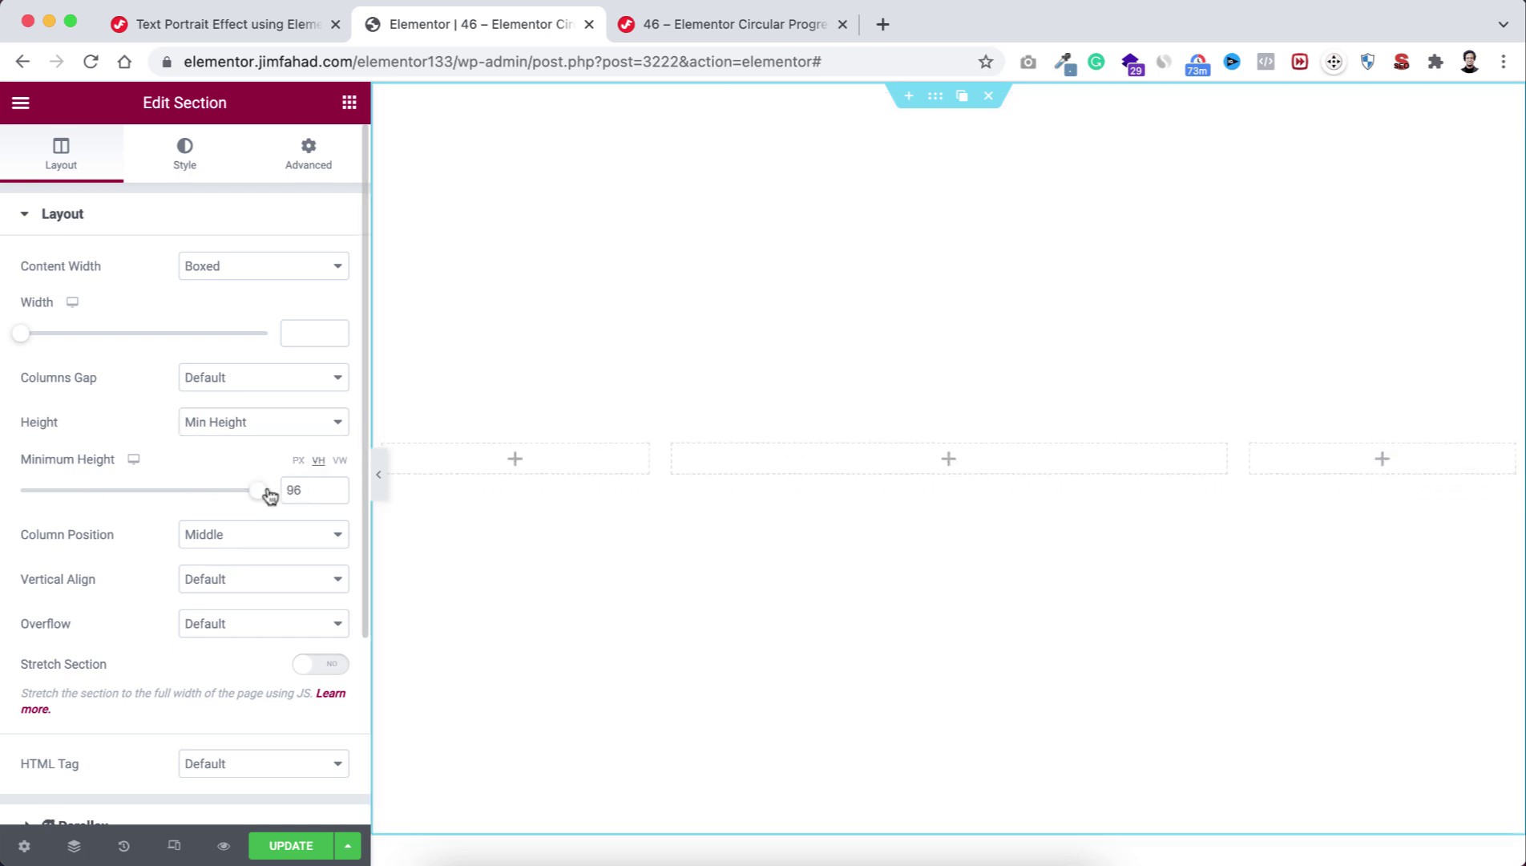
Give the section a classic solid black (#000000) background.
click(180, 157)
click(247, 314)
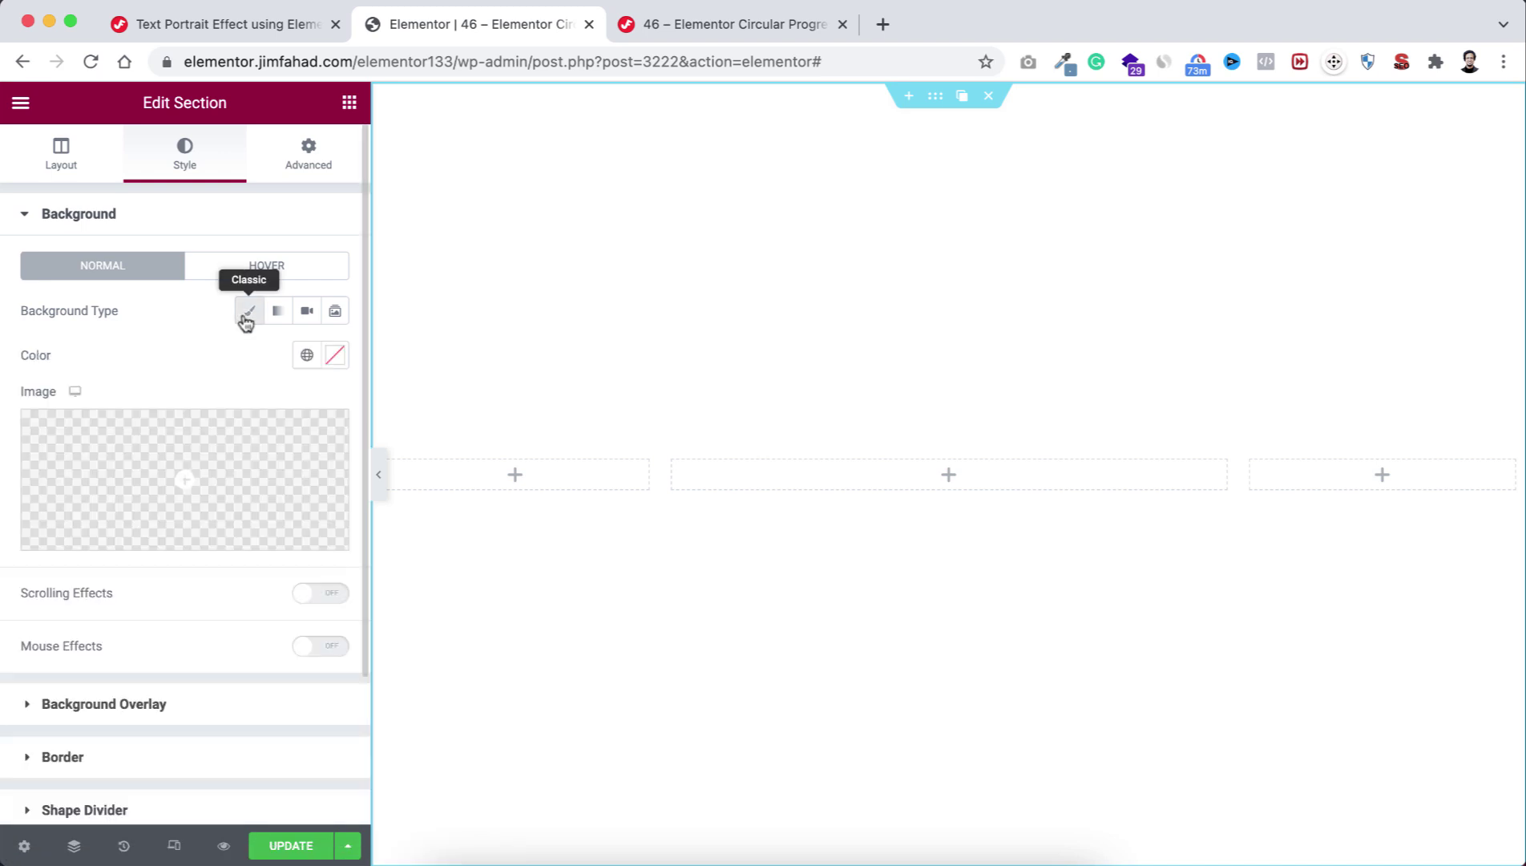
click(335, 355)
drag(204, 531, 220, 627)
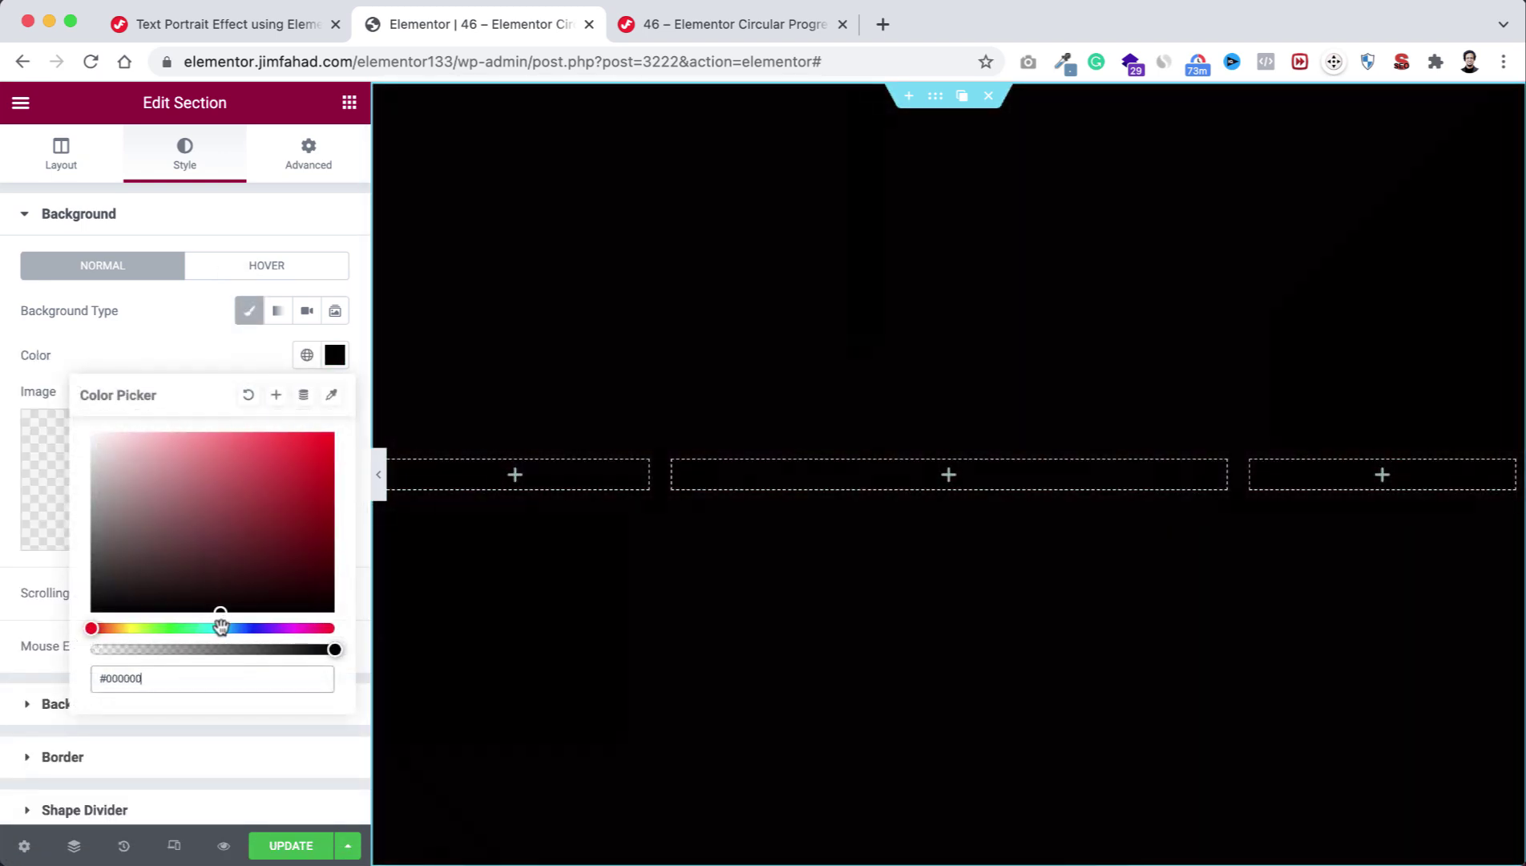
click(194, 365)
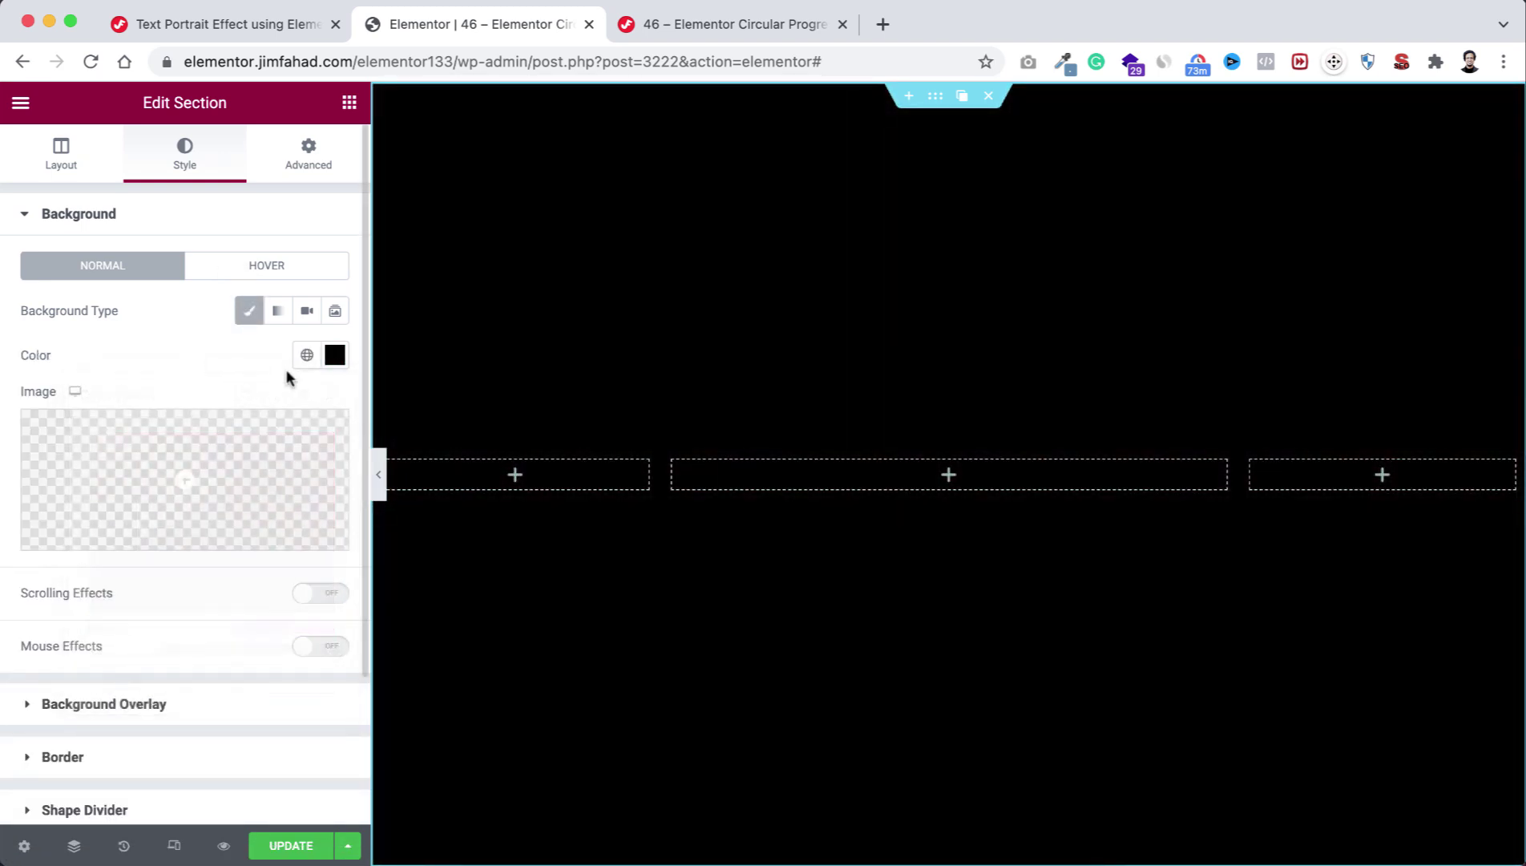
Add a centre-aligned Image widget to the middle column showing the black-and-white face photo.
click(950, 481)
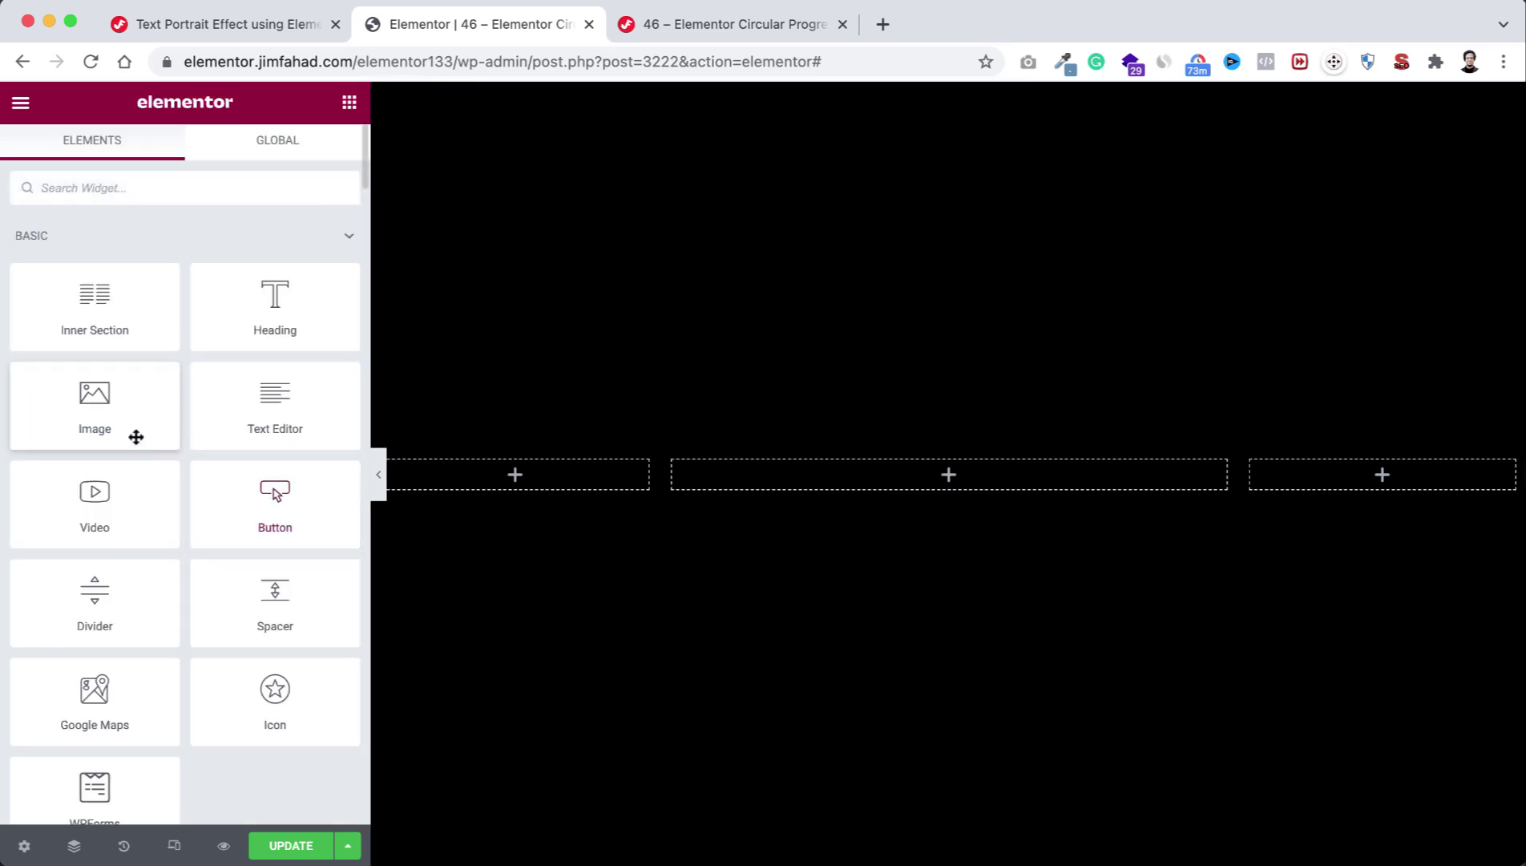
drag(137, 436, 998, 477)
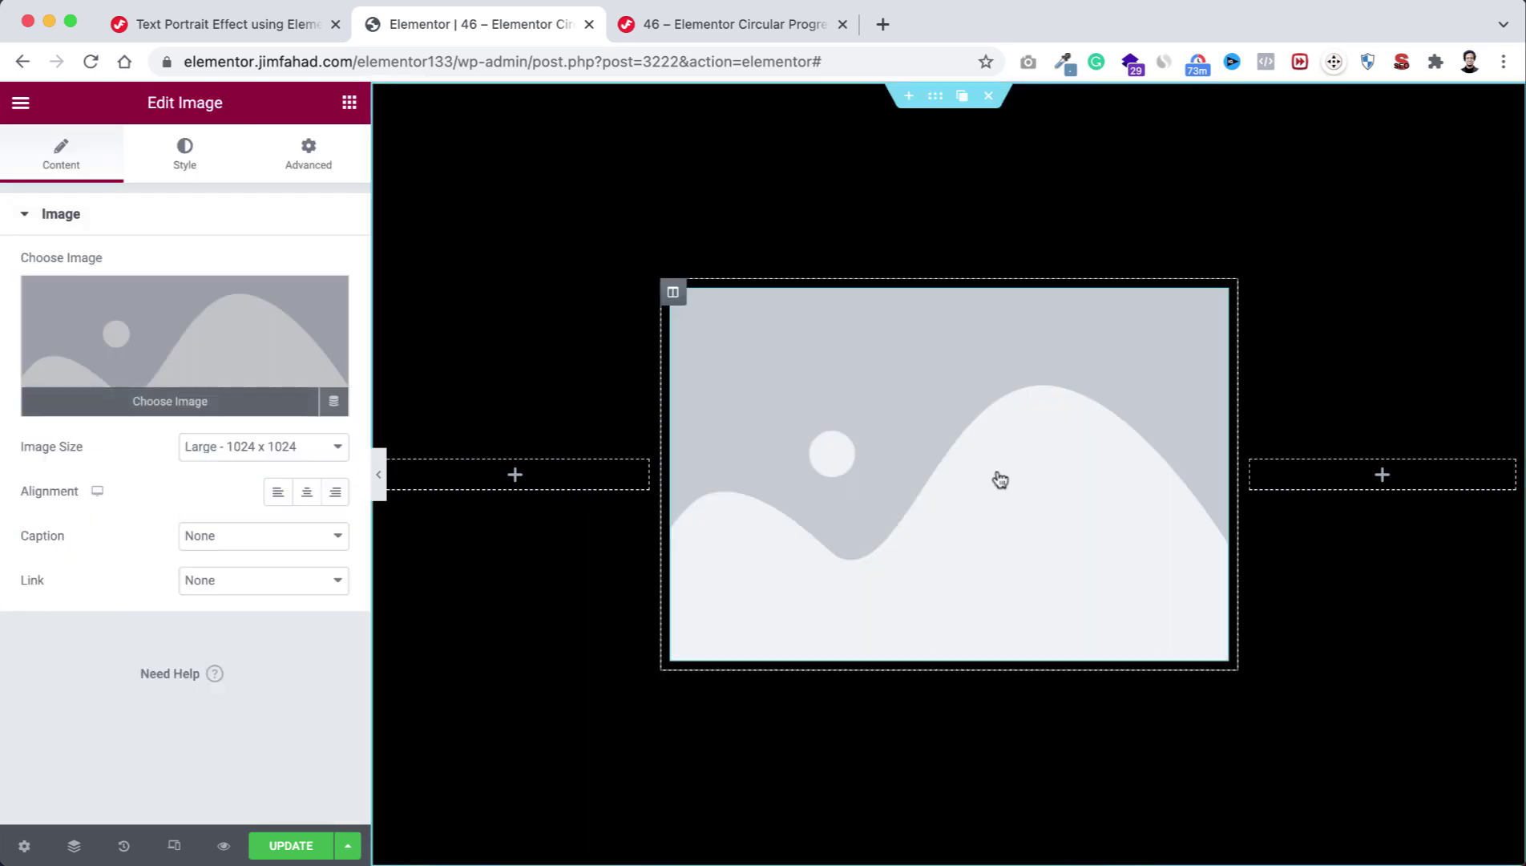
click(309, 493)
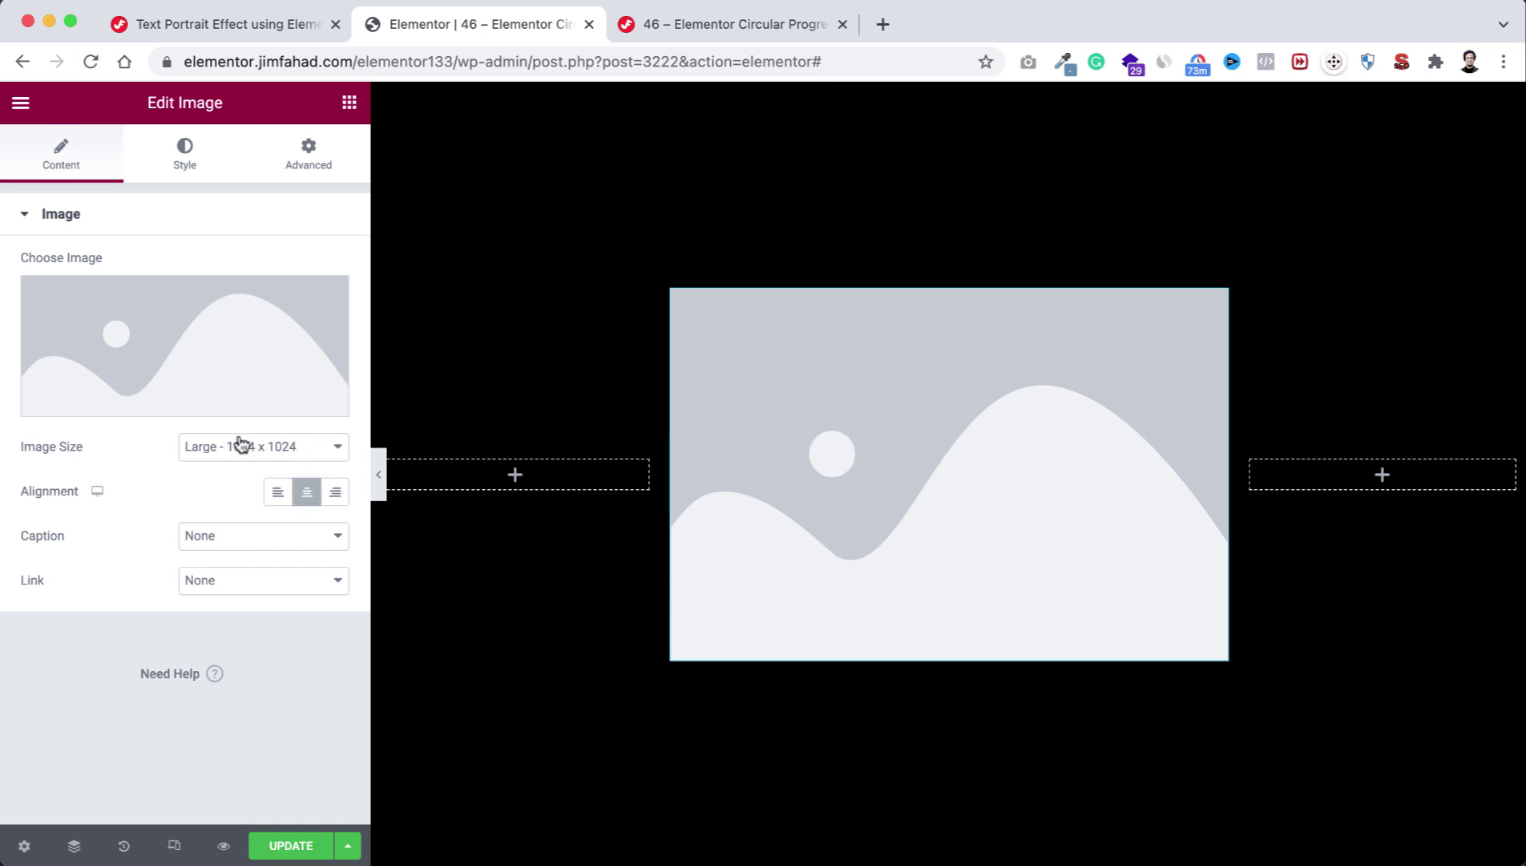
click(202, 358)
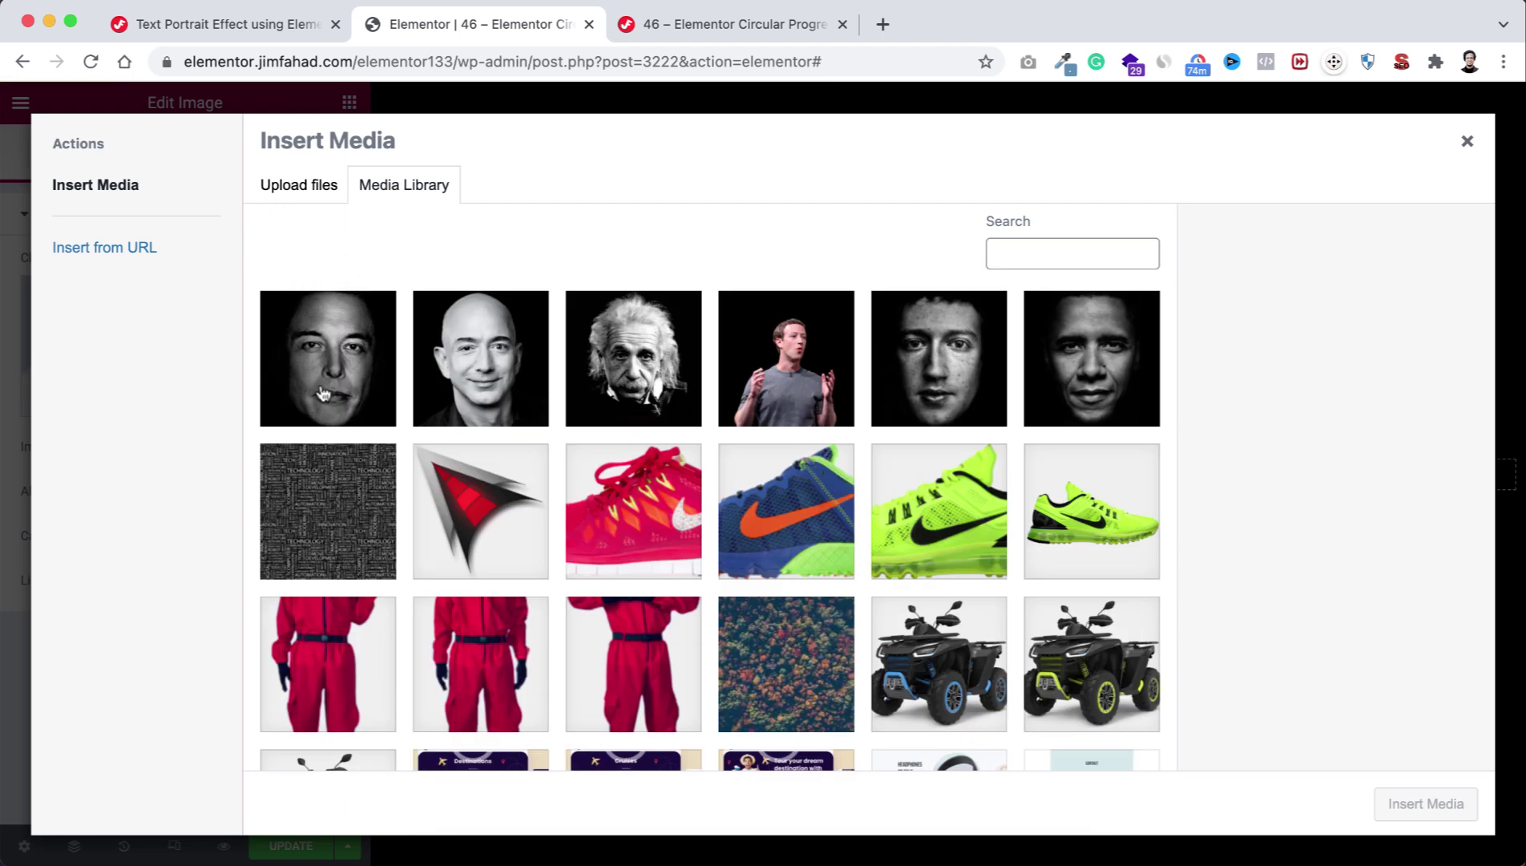
click(346, 367)
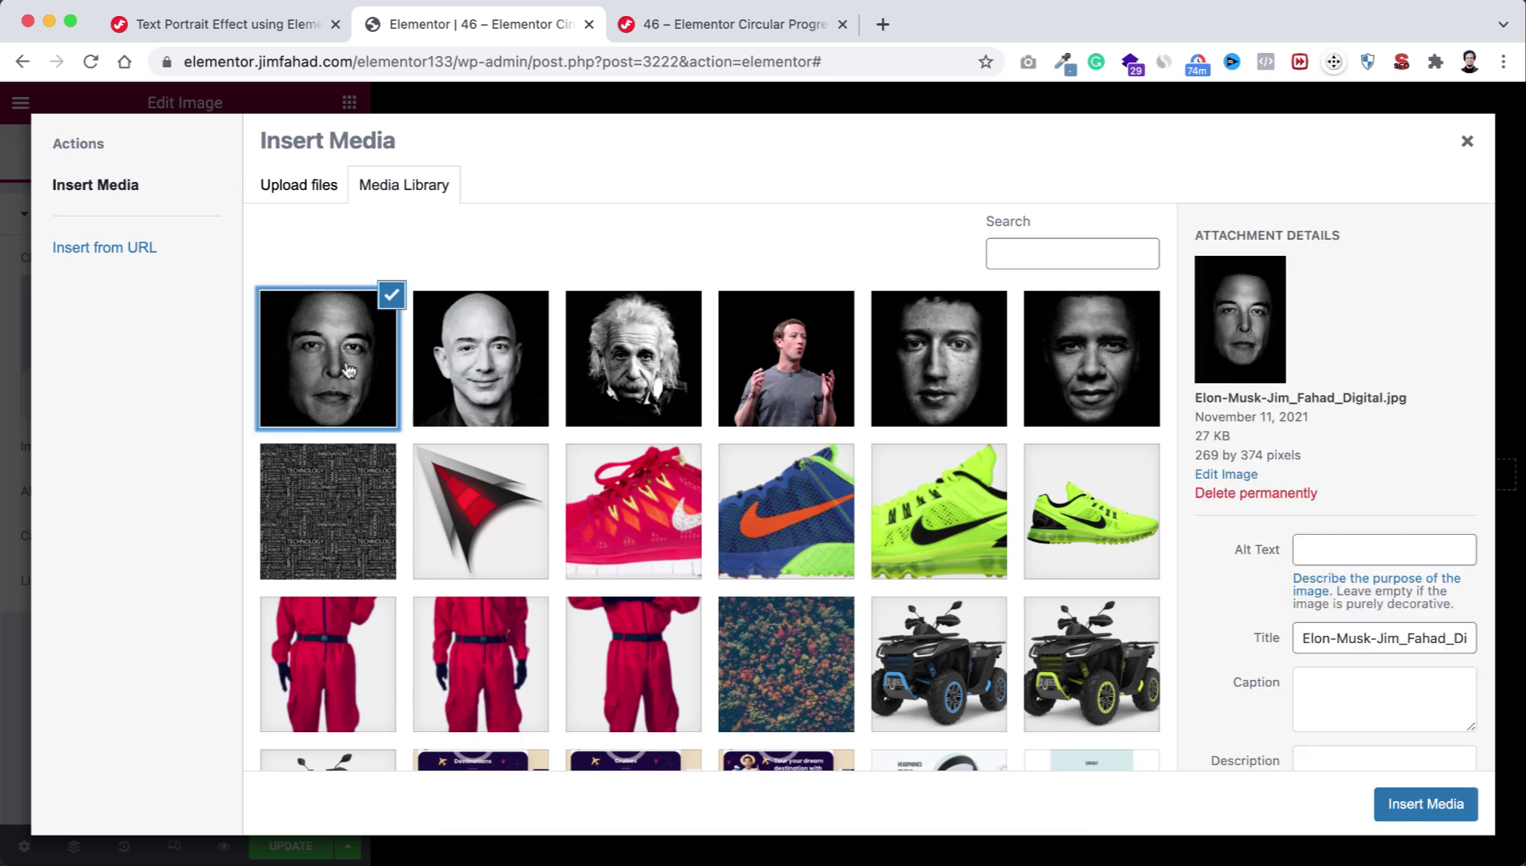
click(1404, 806)
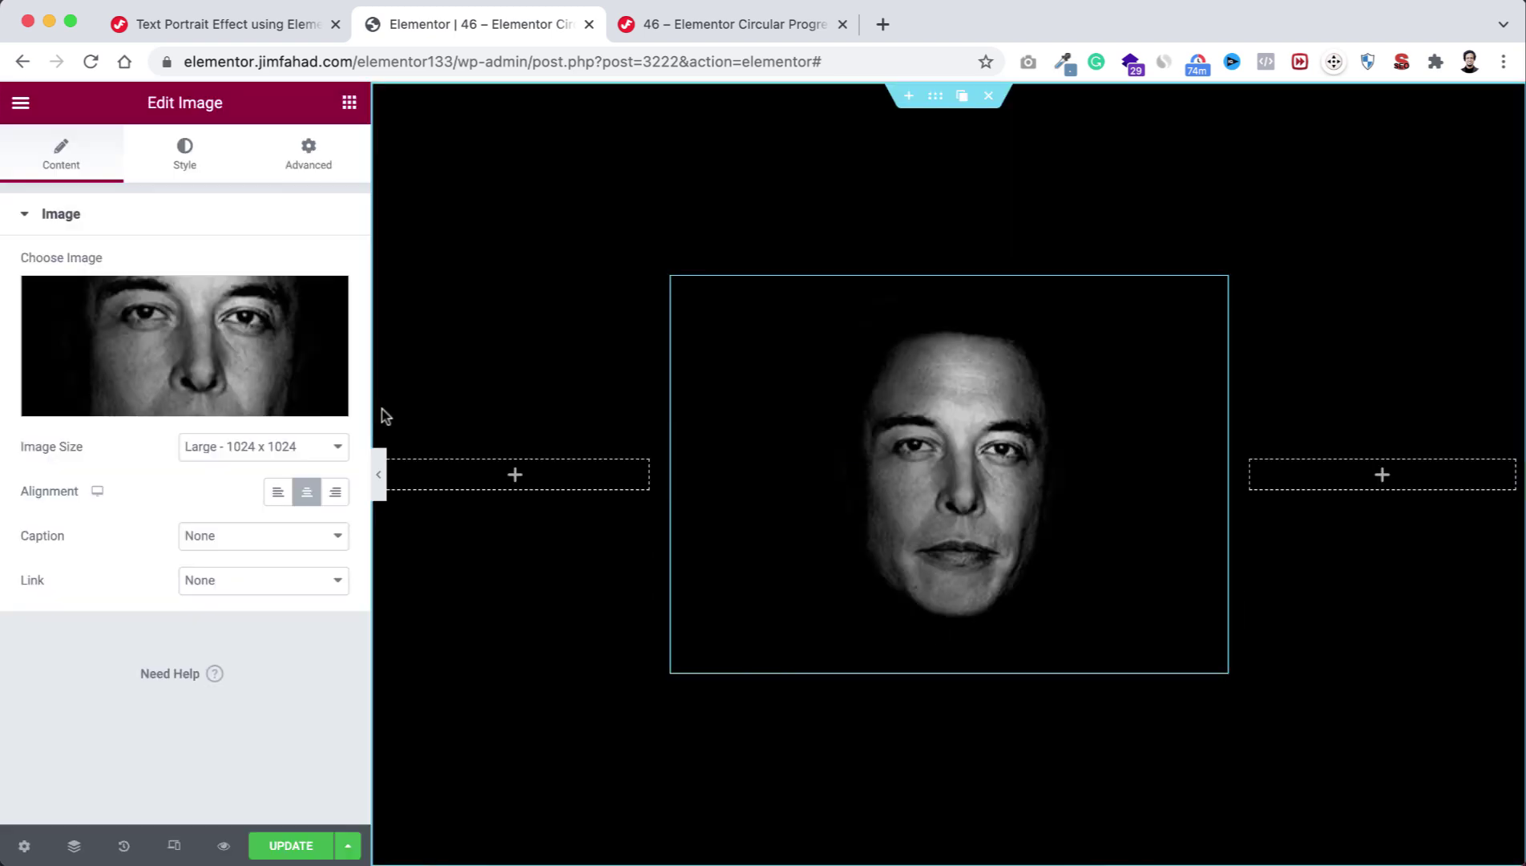
Size the face image to 90% width and 600 px height with Object Fit Cover.
click(188, 156)
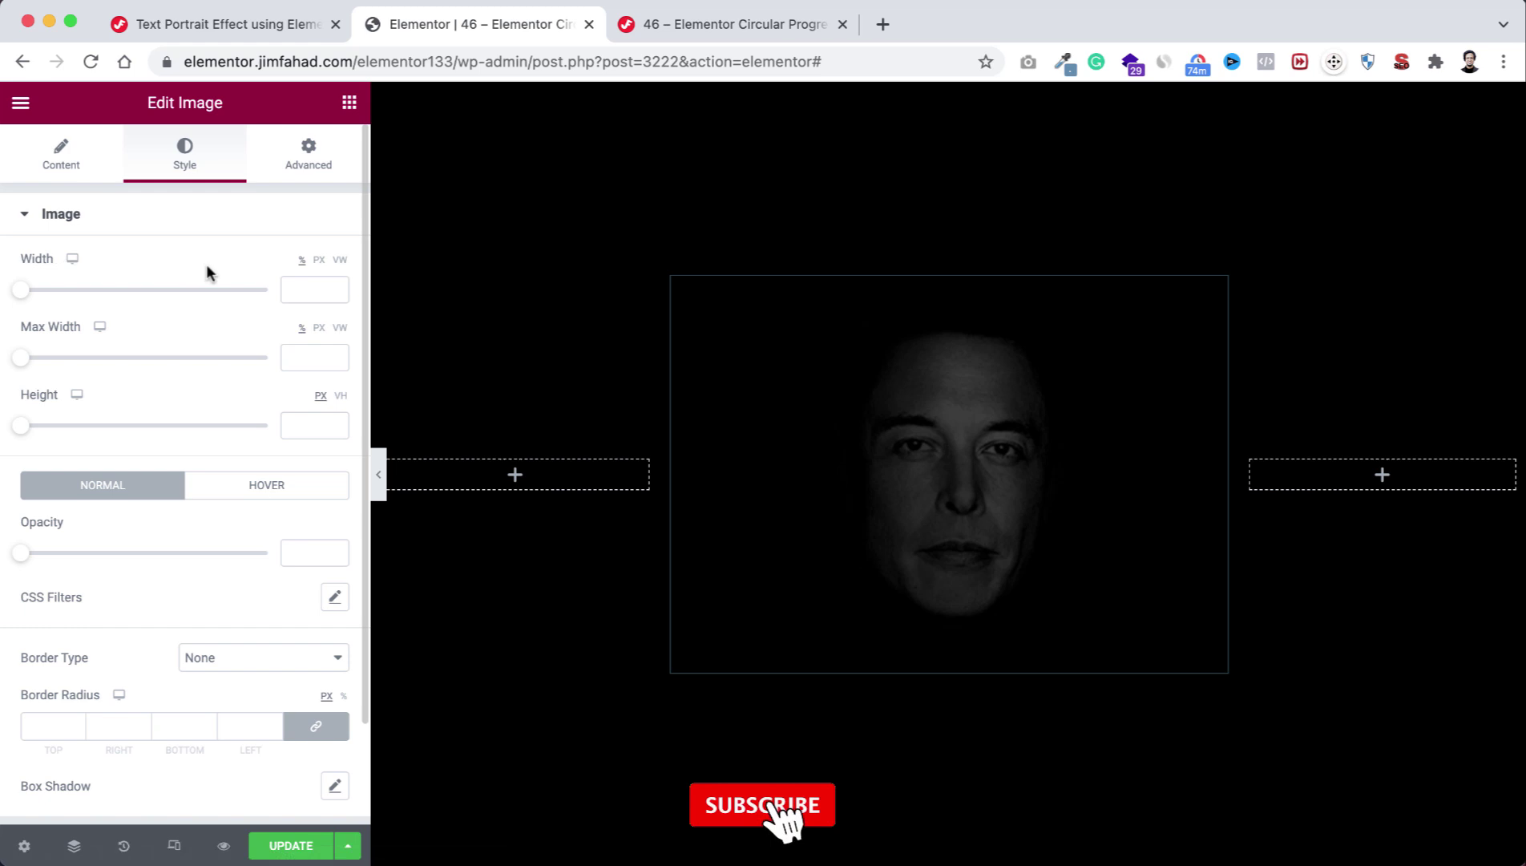
click(293, 287)
text(90)
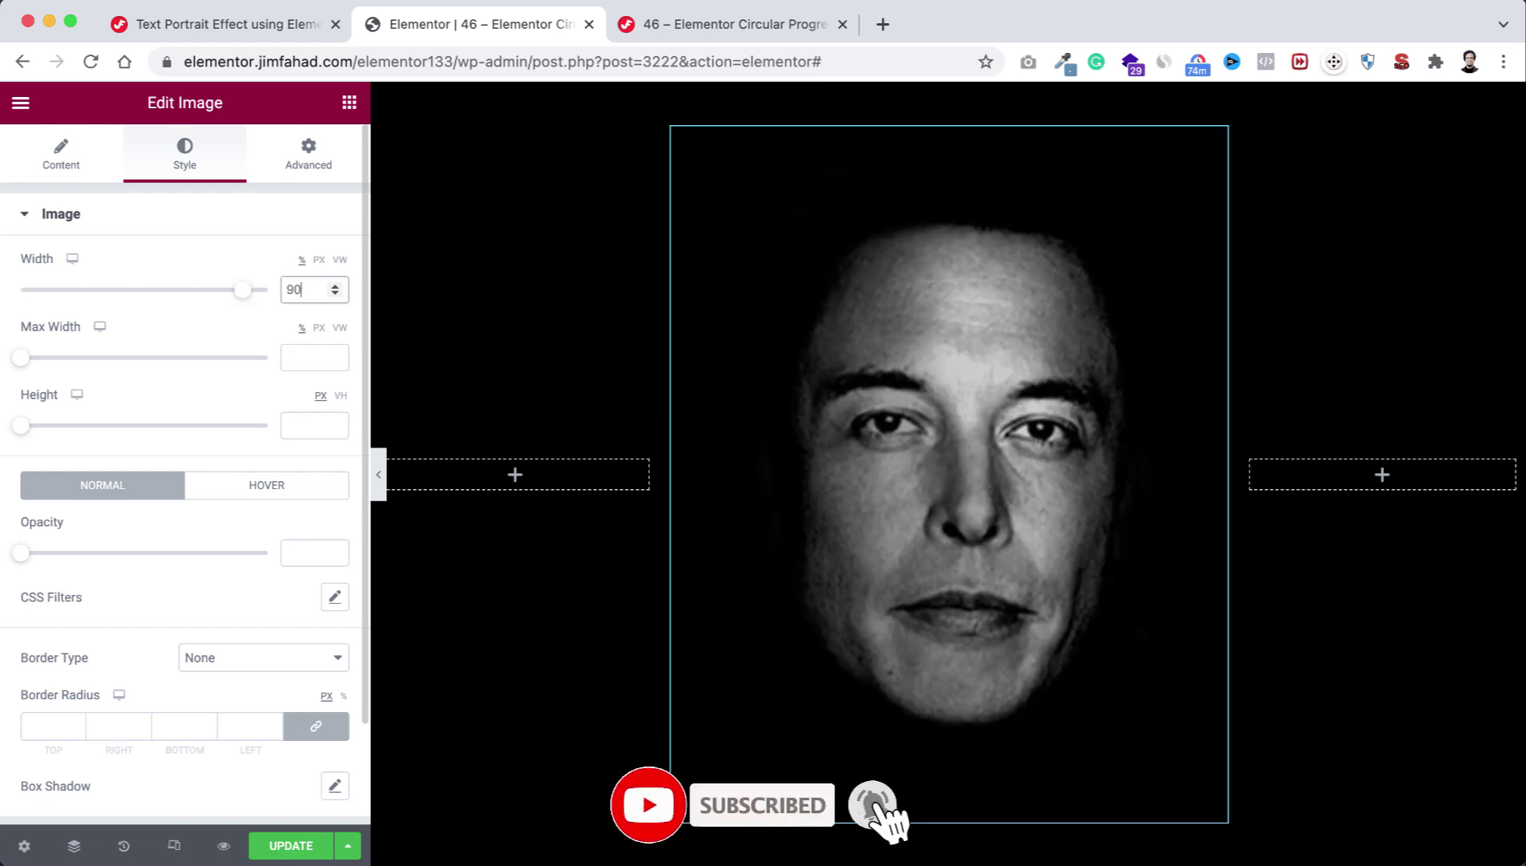
click(305, 418)
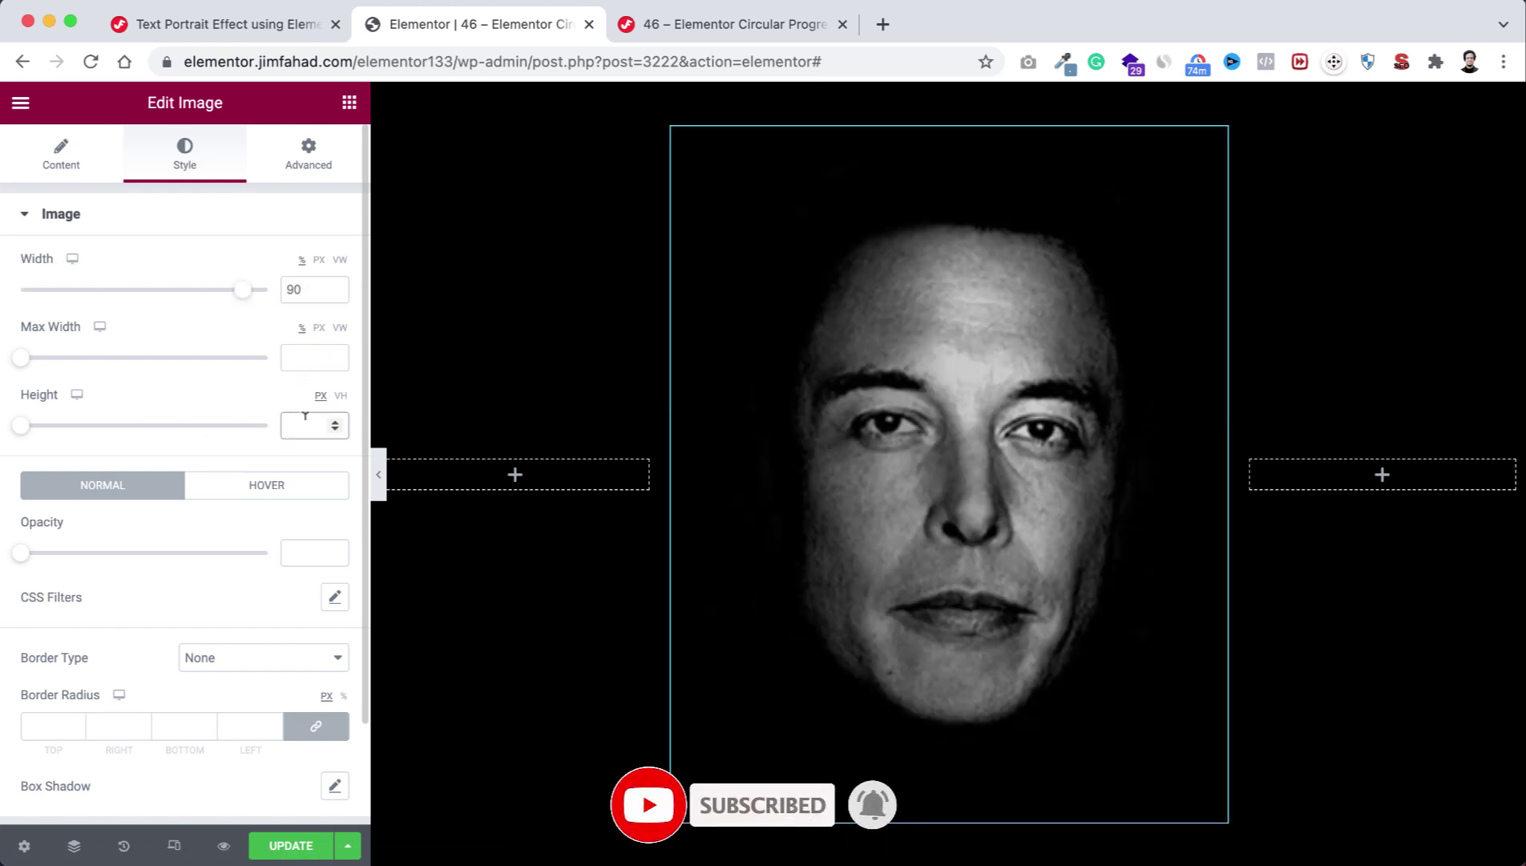
text(600)
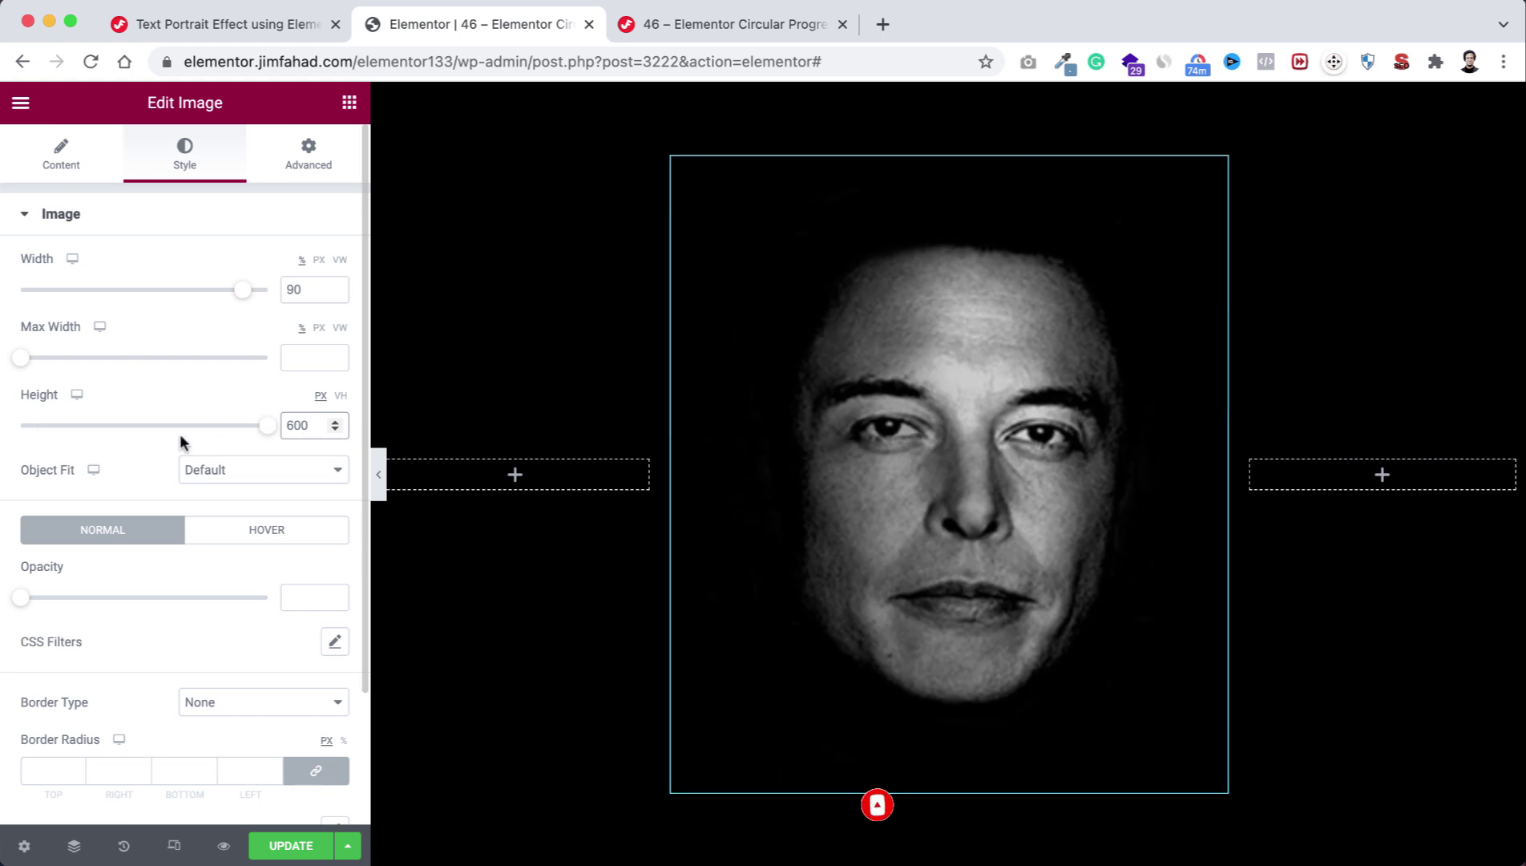
click(206, 471)
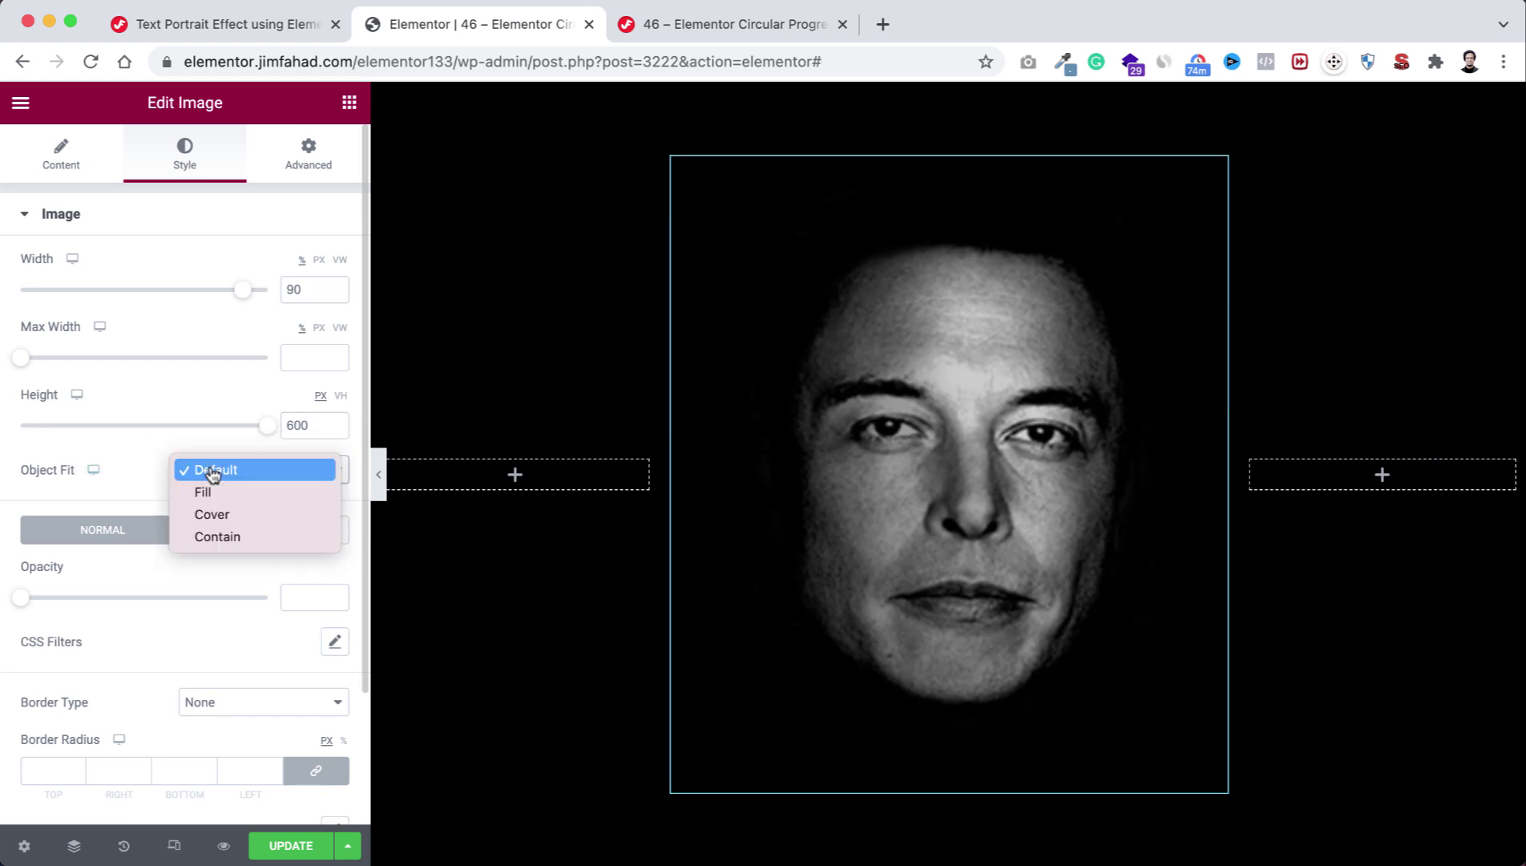
click(229, 517)
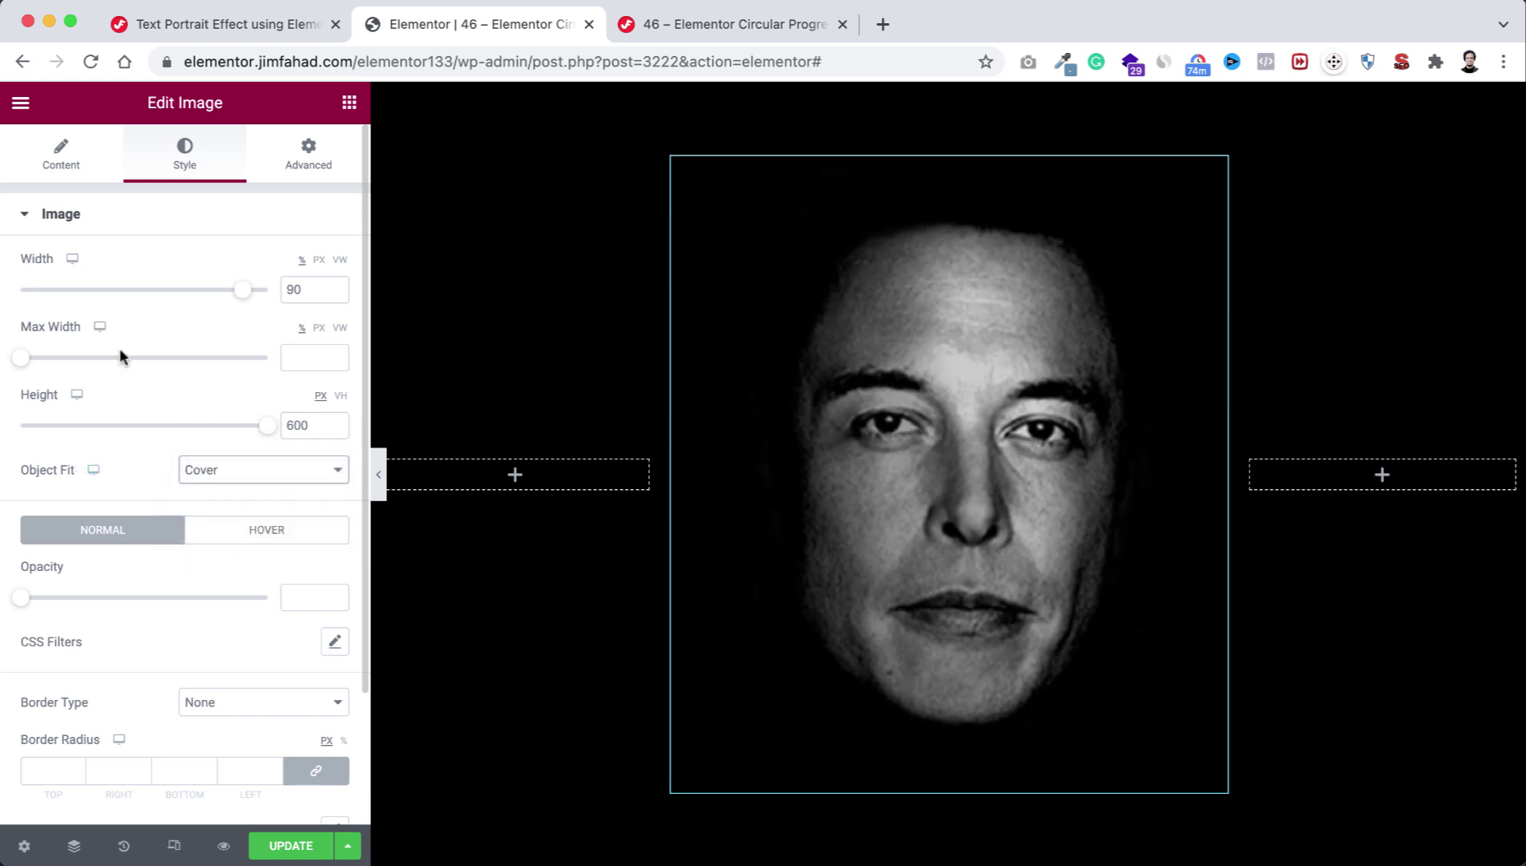
Set the face image's Position to Absolute with a -300 px vertical offset.
click(309, 155)
scroll(229, 603, down, 5)
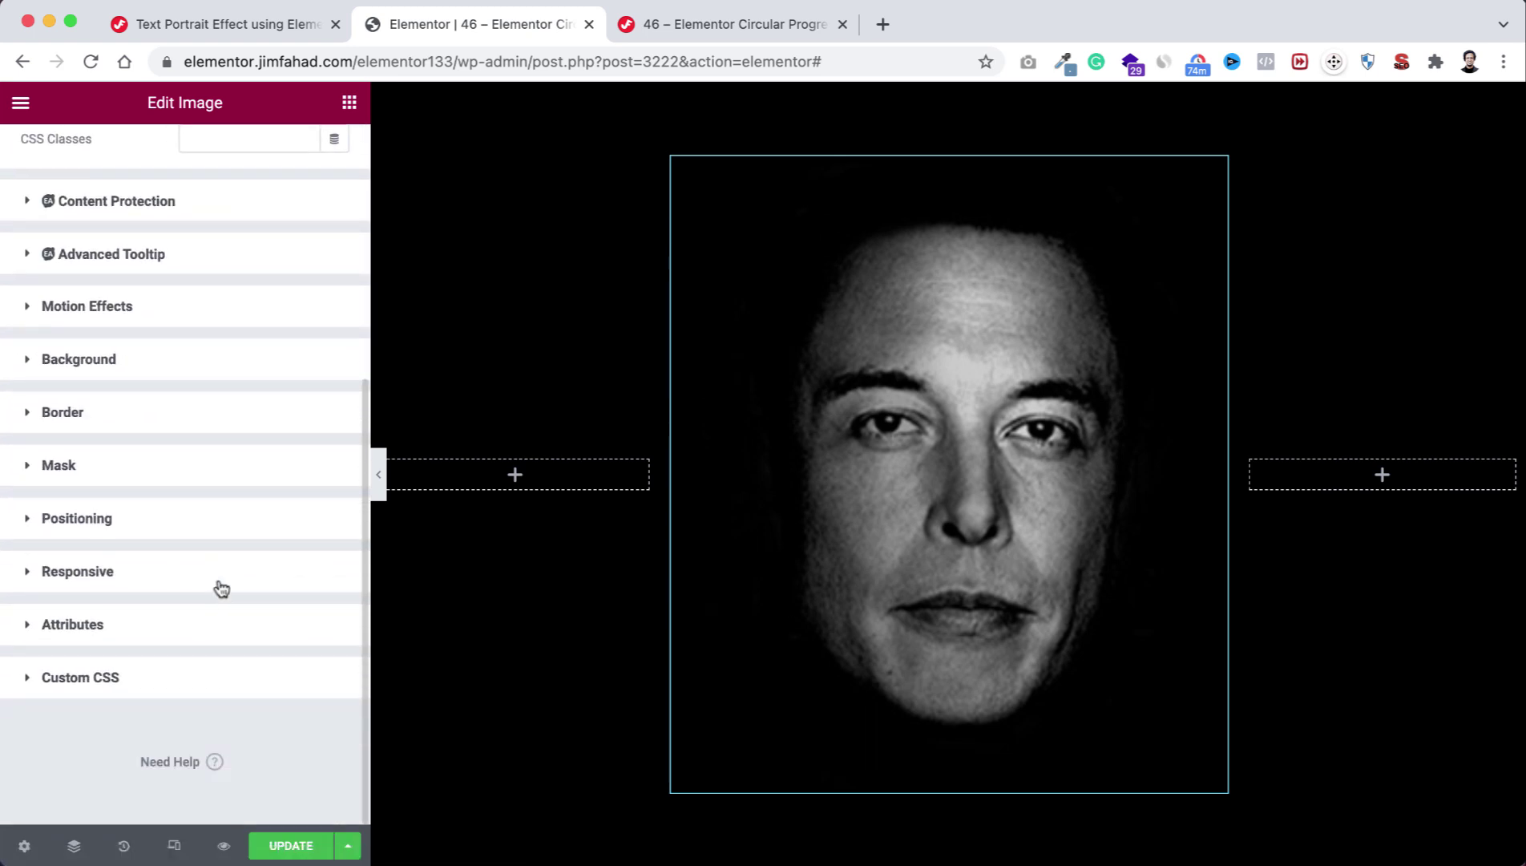
click(119, 526)
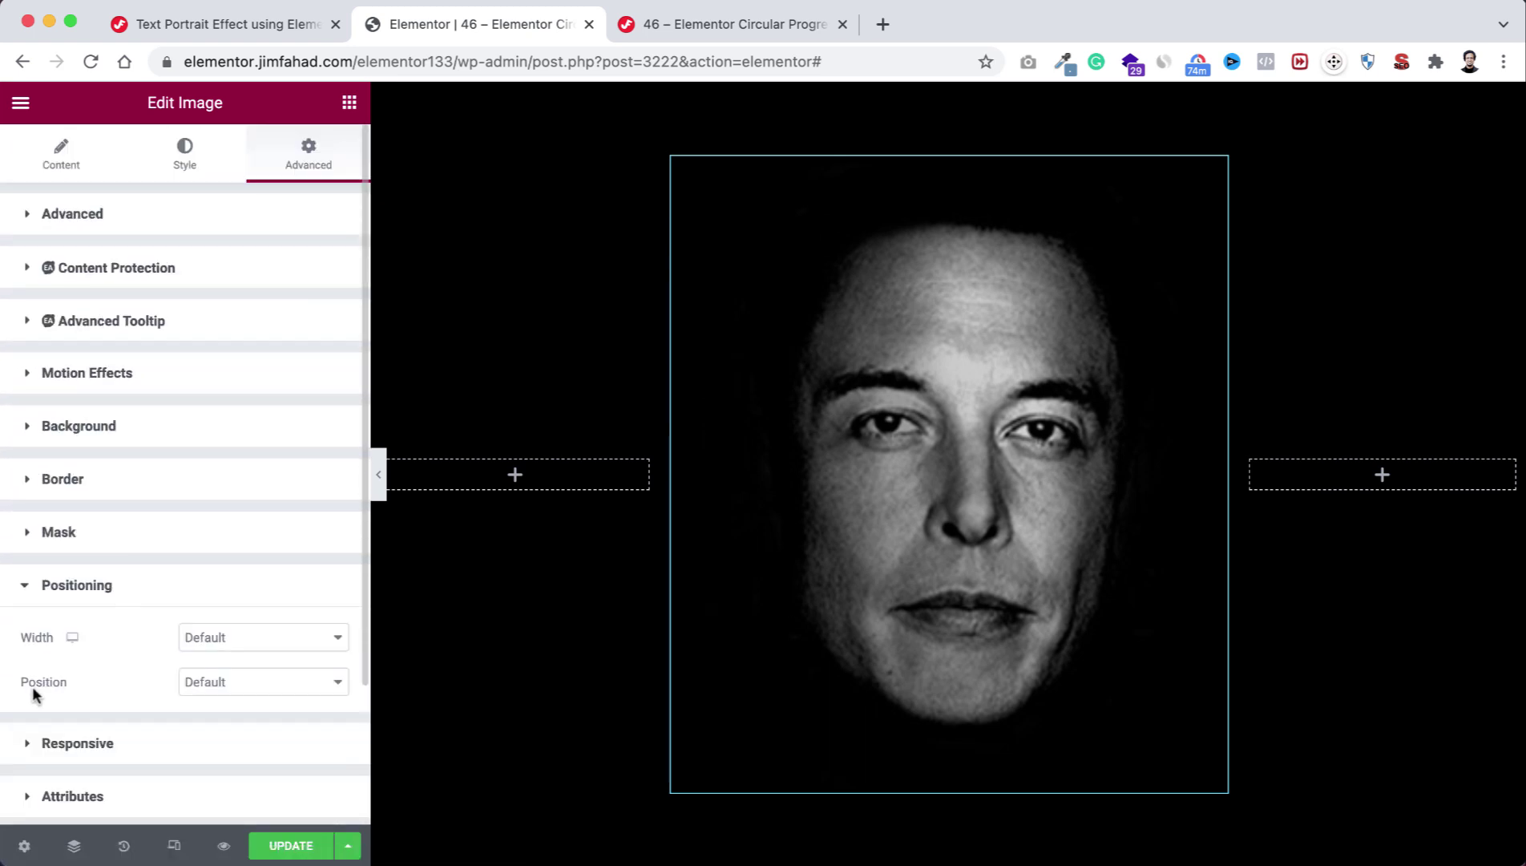
click(225, 688)
click(225, 702)
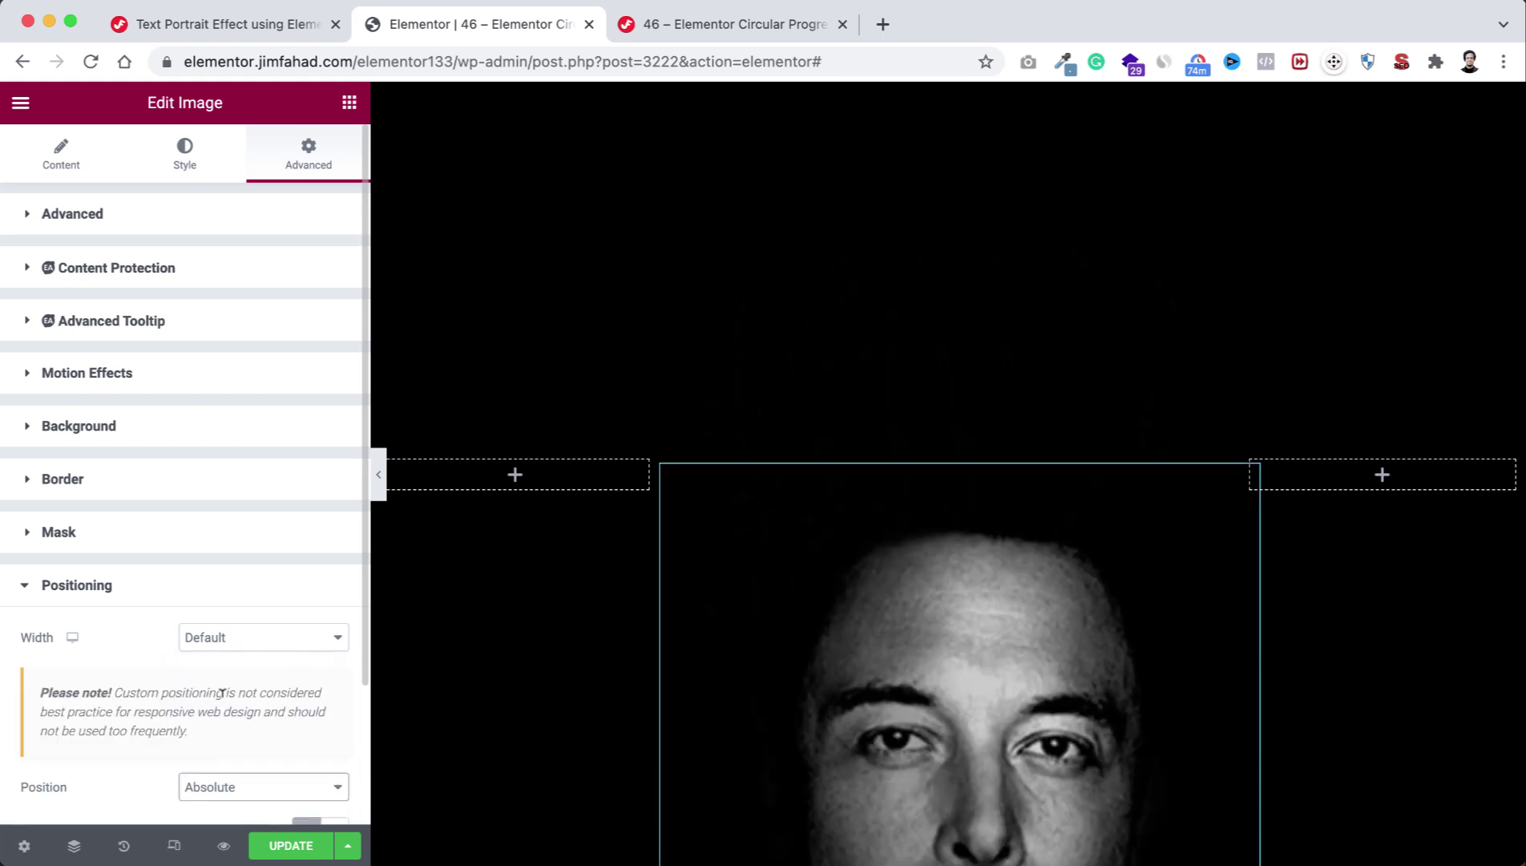
scroll(220, 693, down, 5)
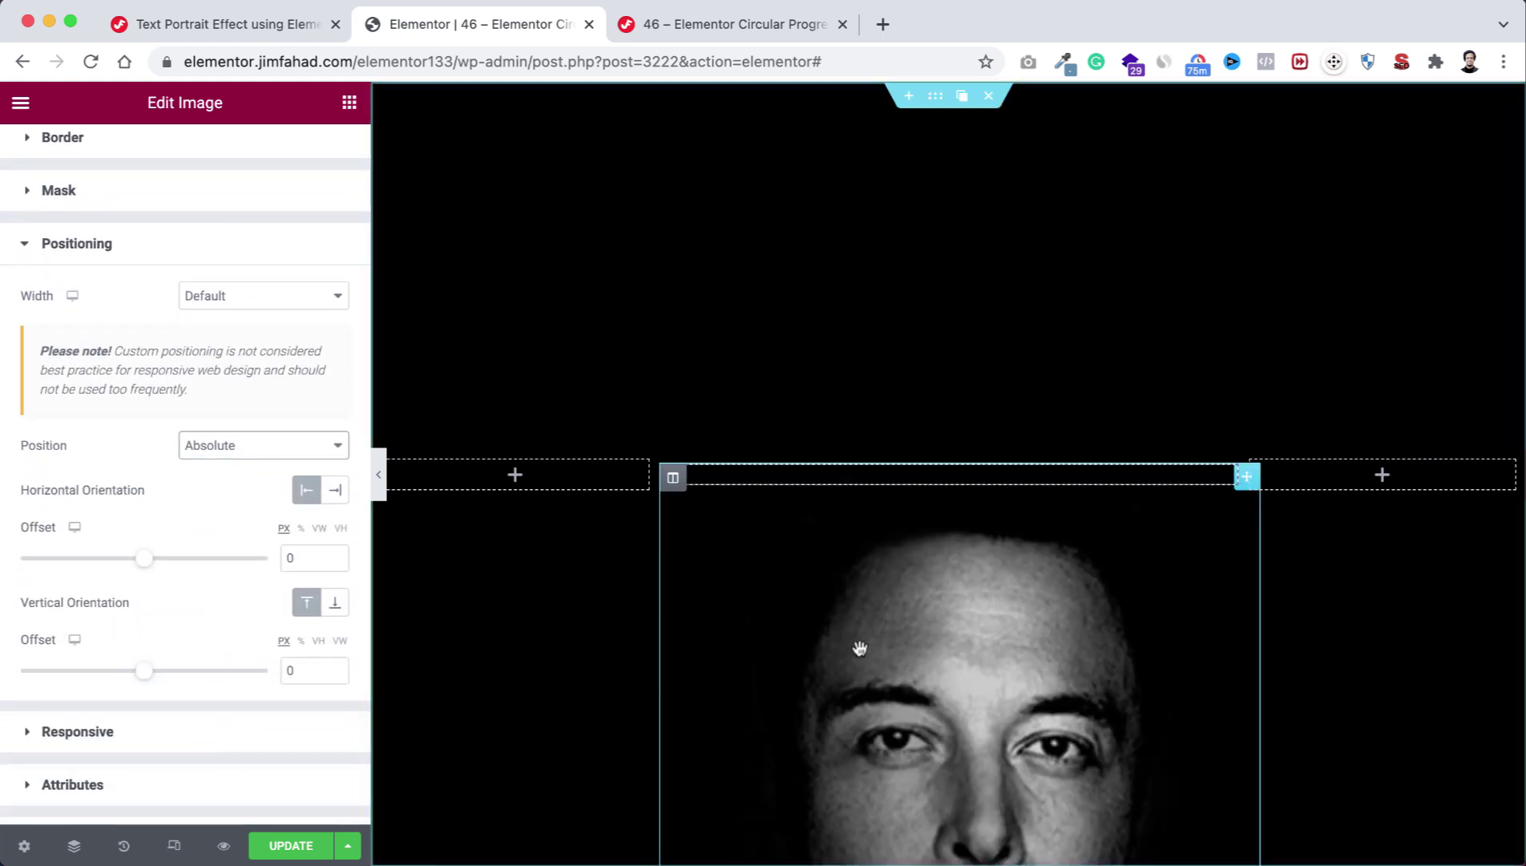
scroll(818, 679, down, 3)
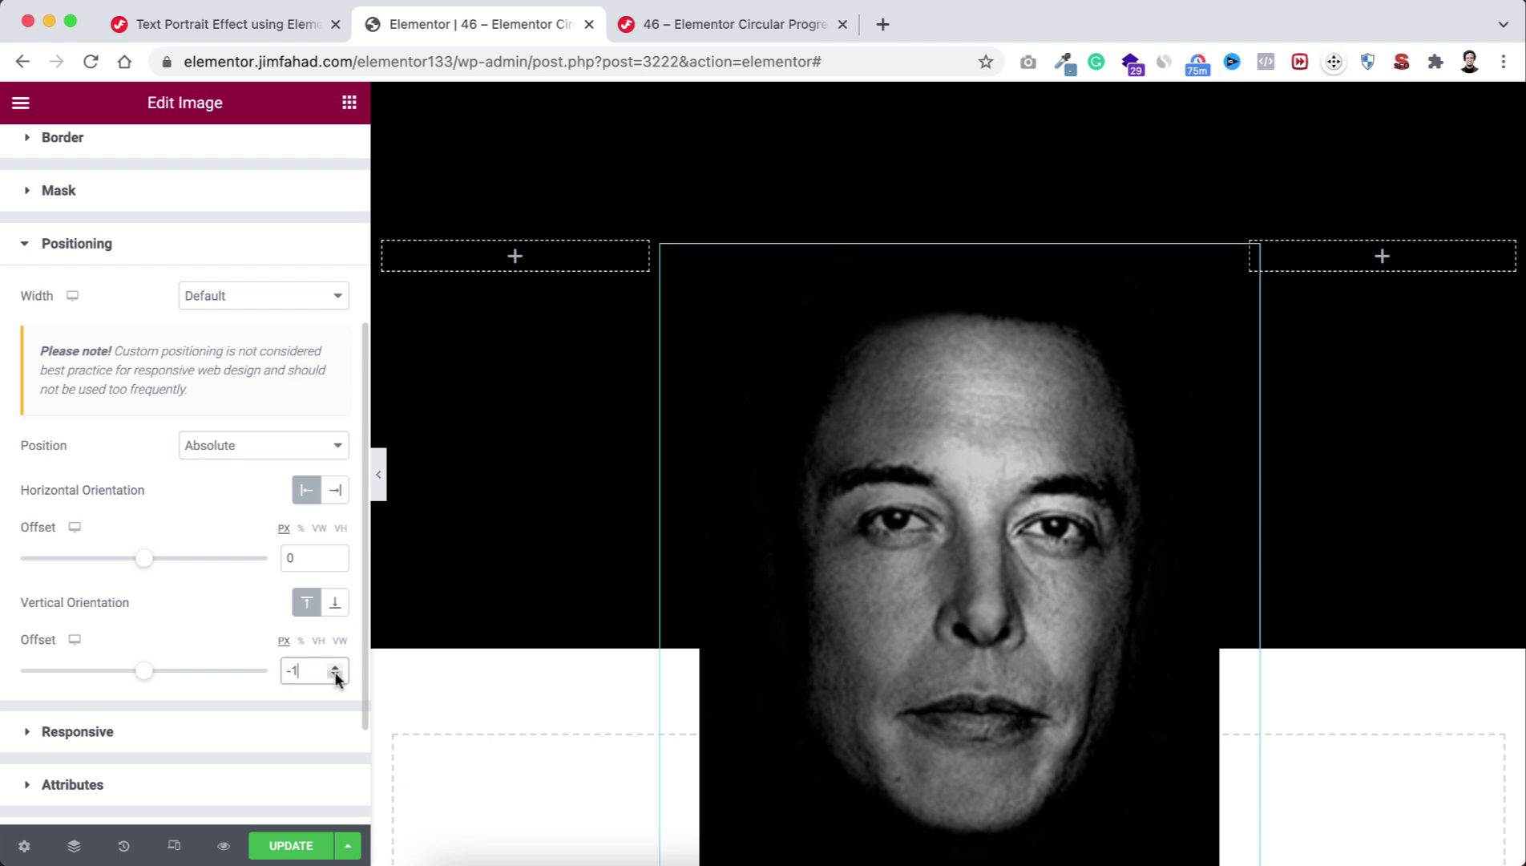
text(-300)
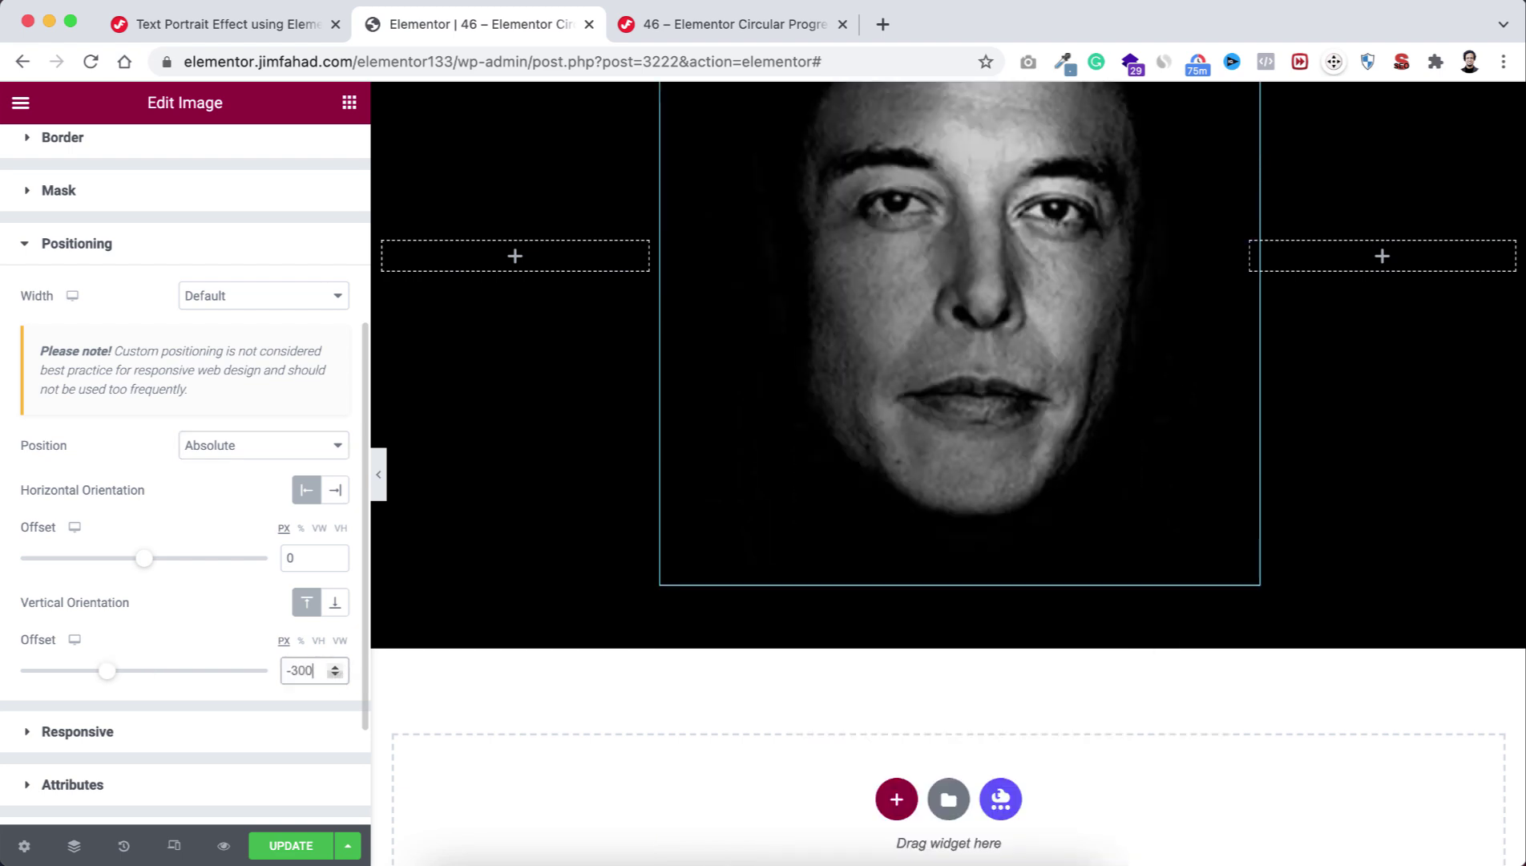
scroll(562, 499, up, 3)
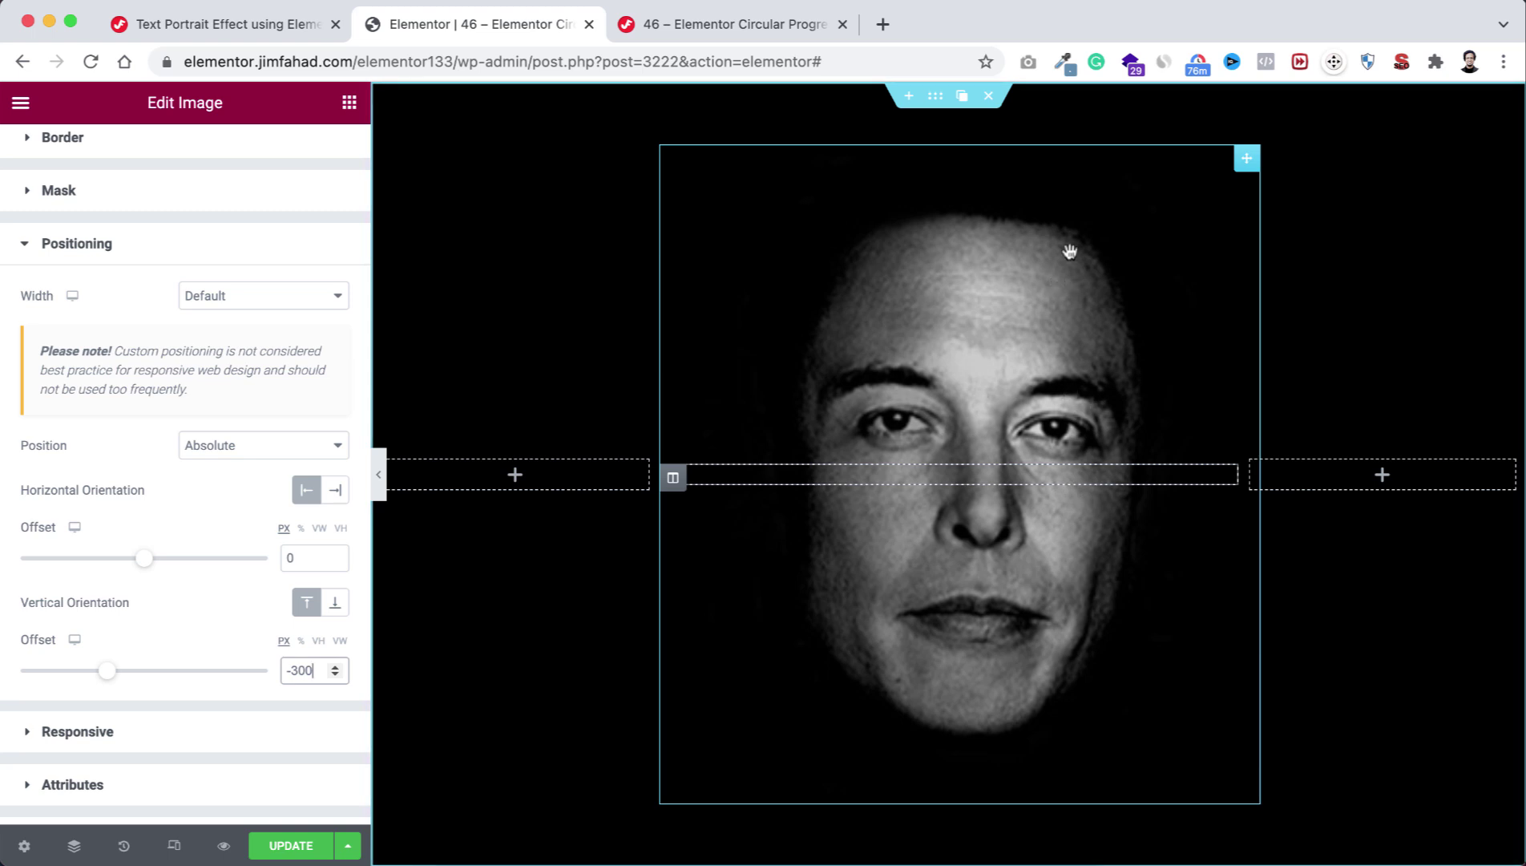
Duplicate the absolutely positioned face image widget.
mouse_move(1247, 170)
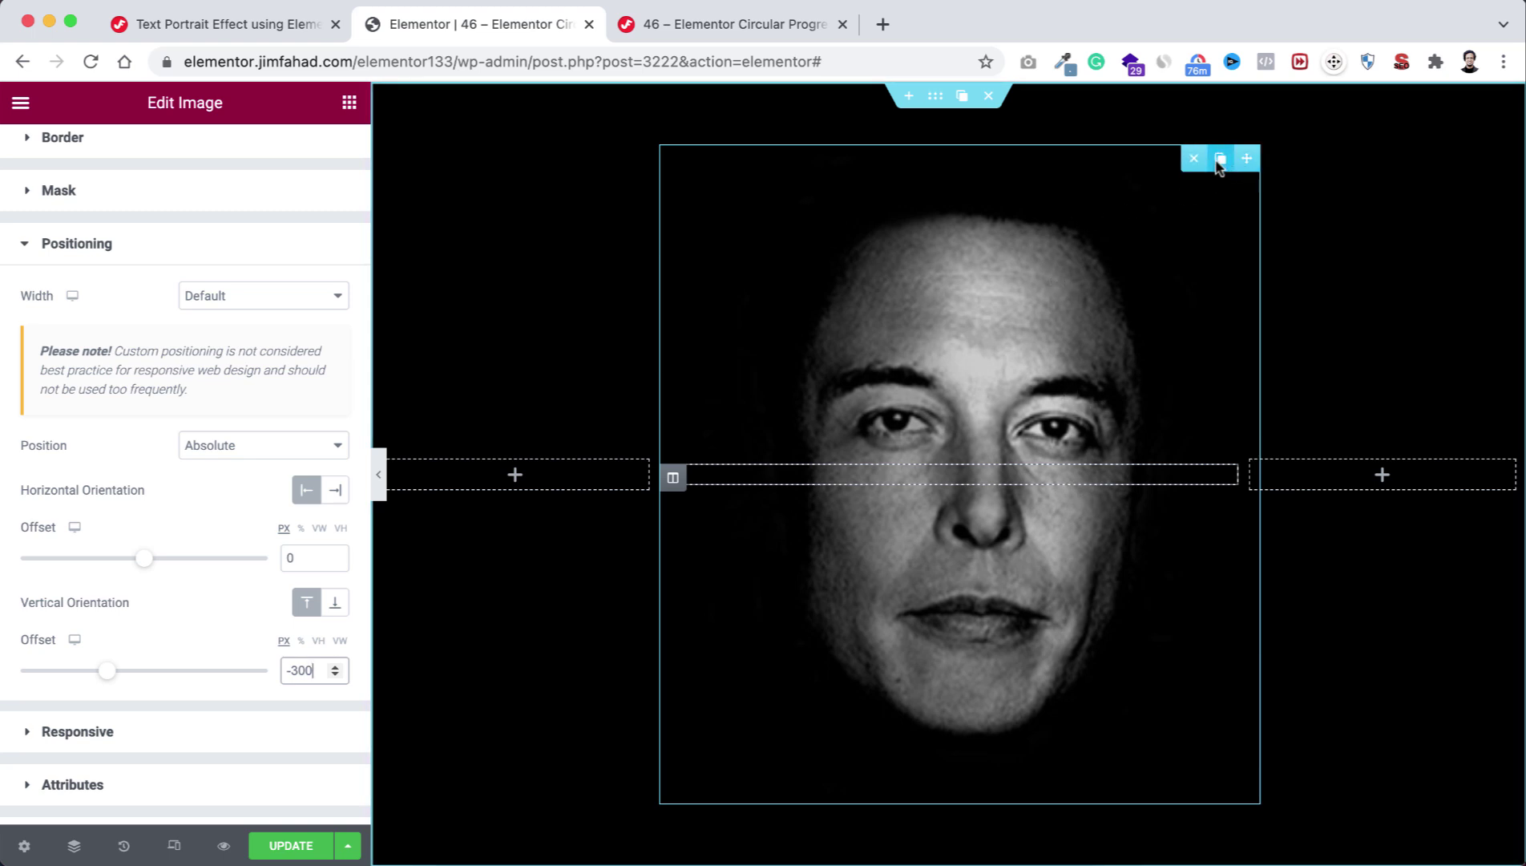
click(1219, 162)
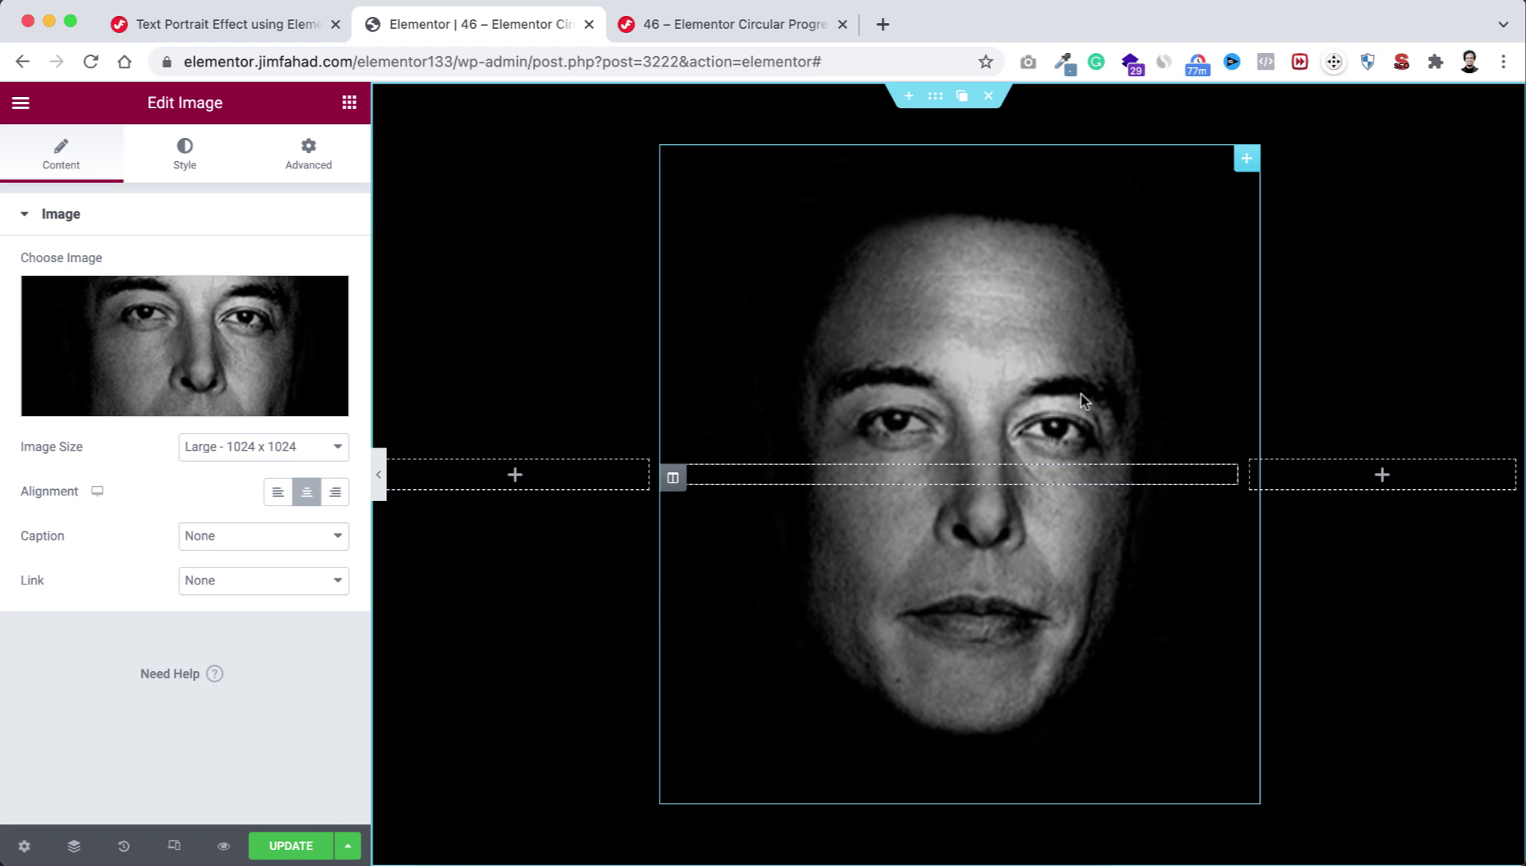
Via the Navigator, select the second image and replace its picture with text-overlay.jpg.
right_click(1047, 279)
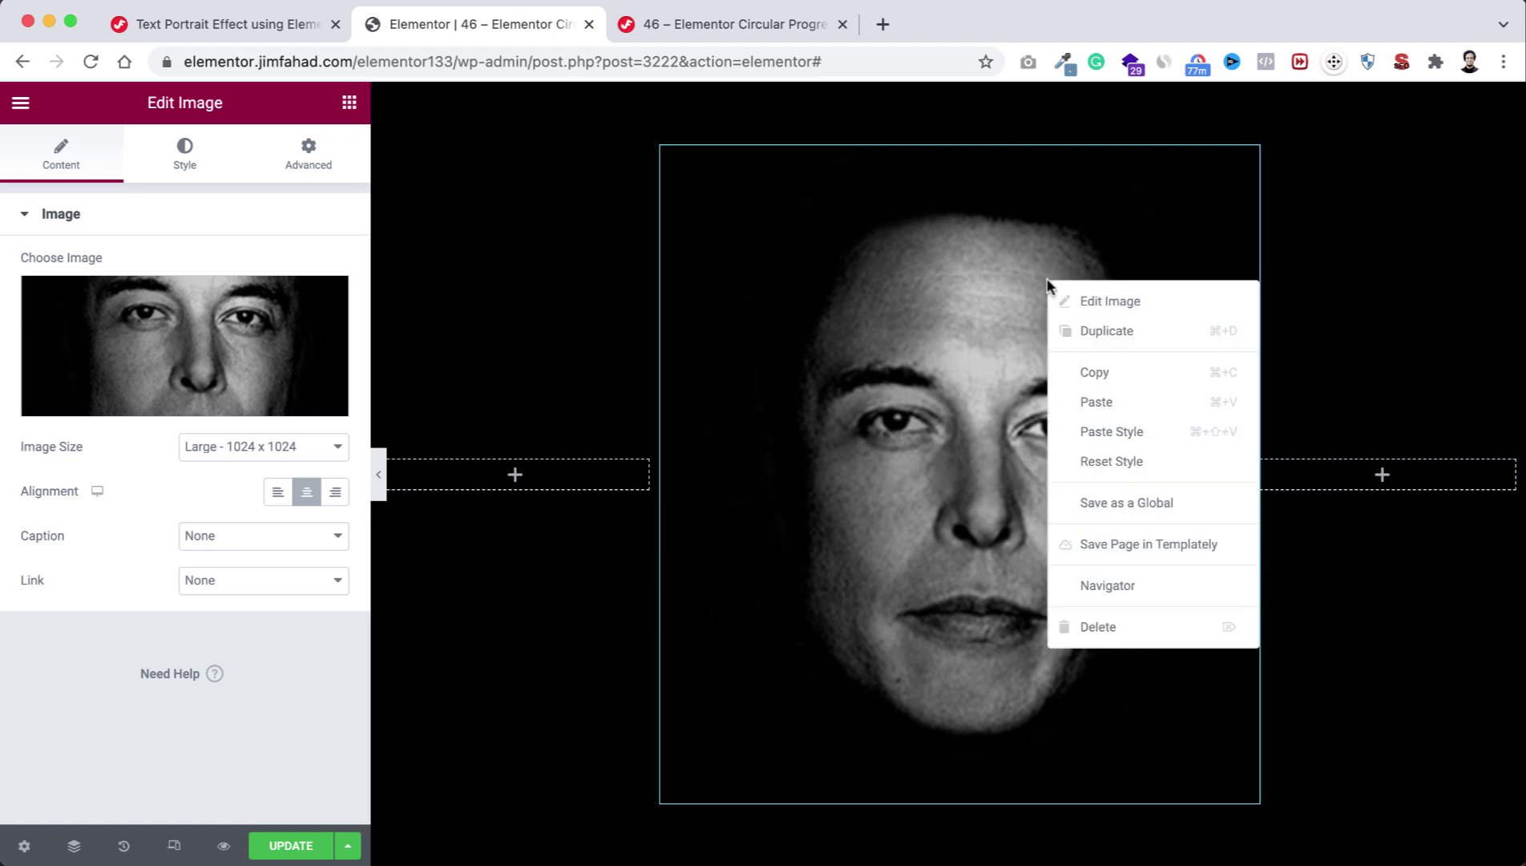
click(1122, 585)
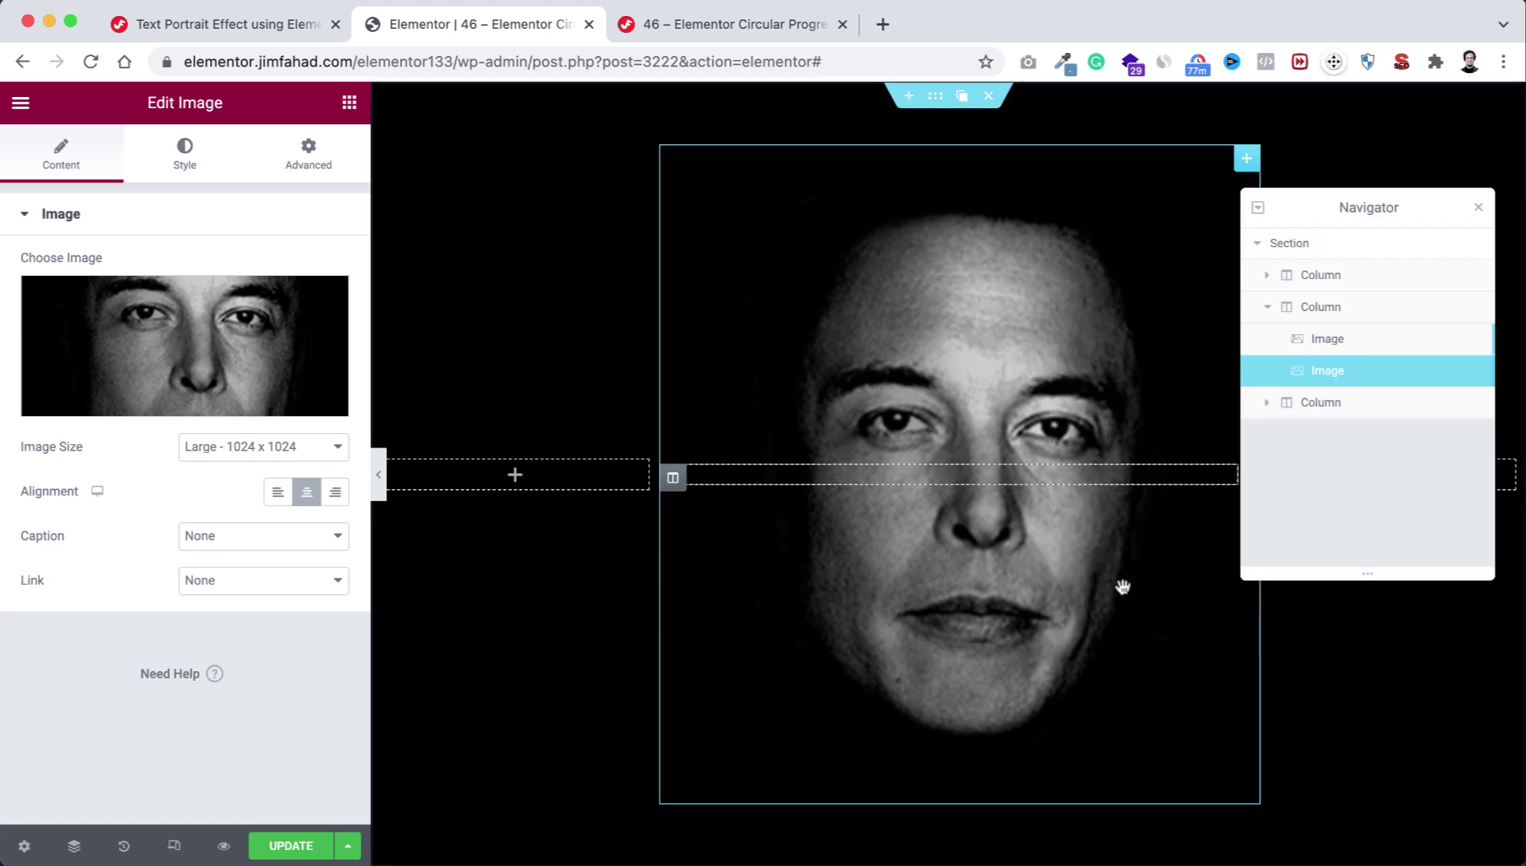
click(1327, 340)
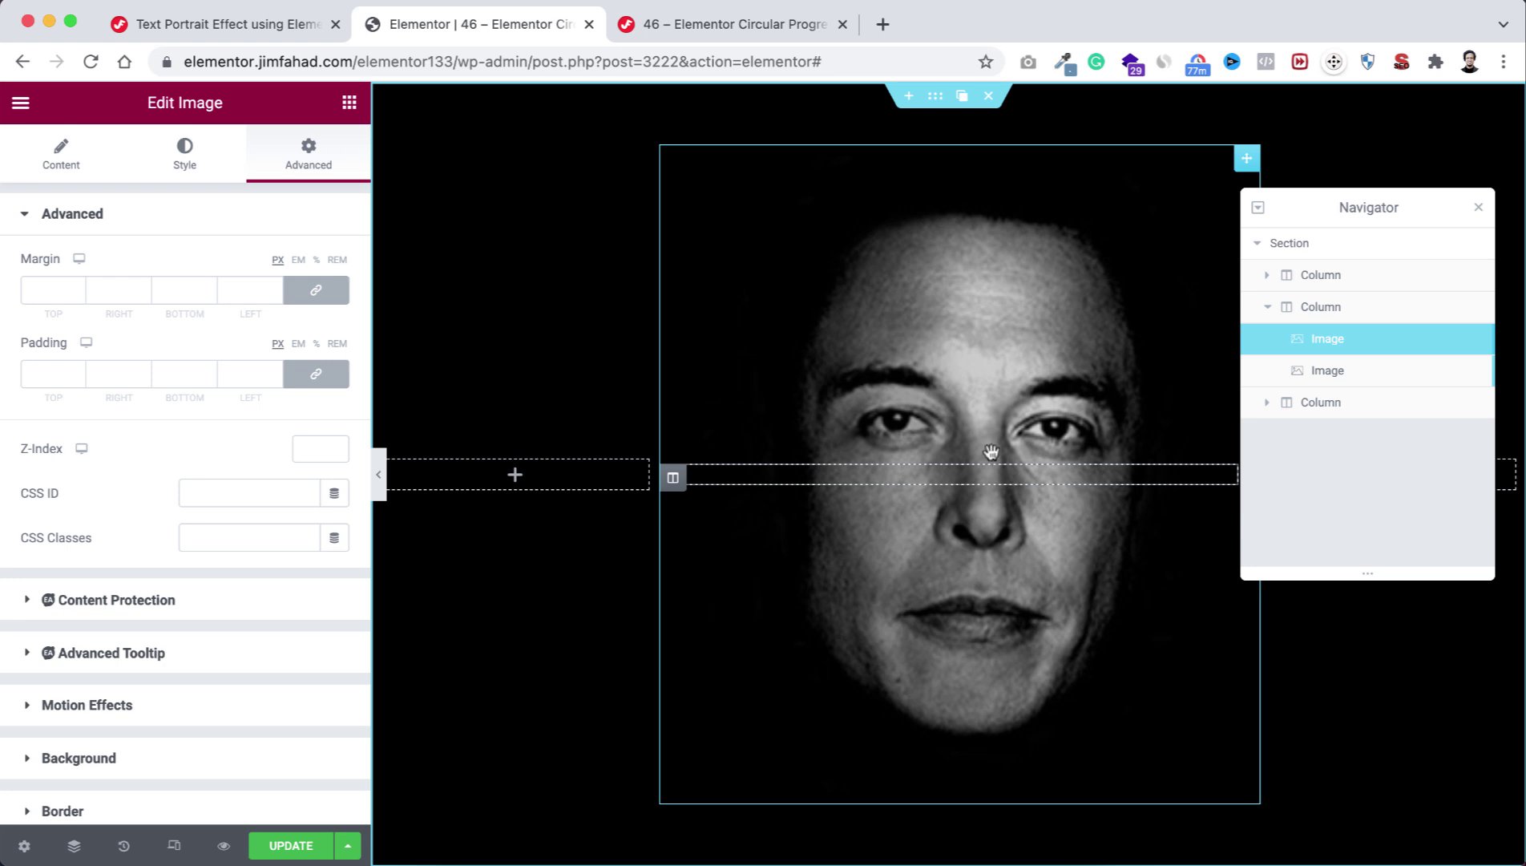
click(1344, 375)
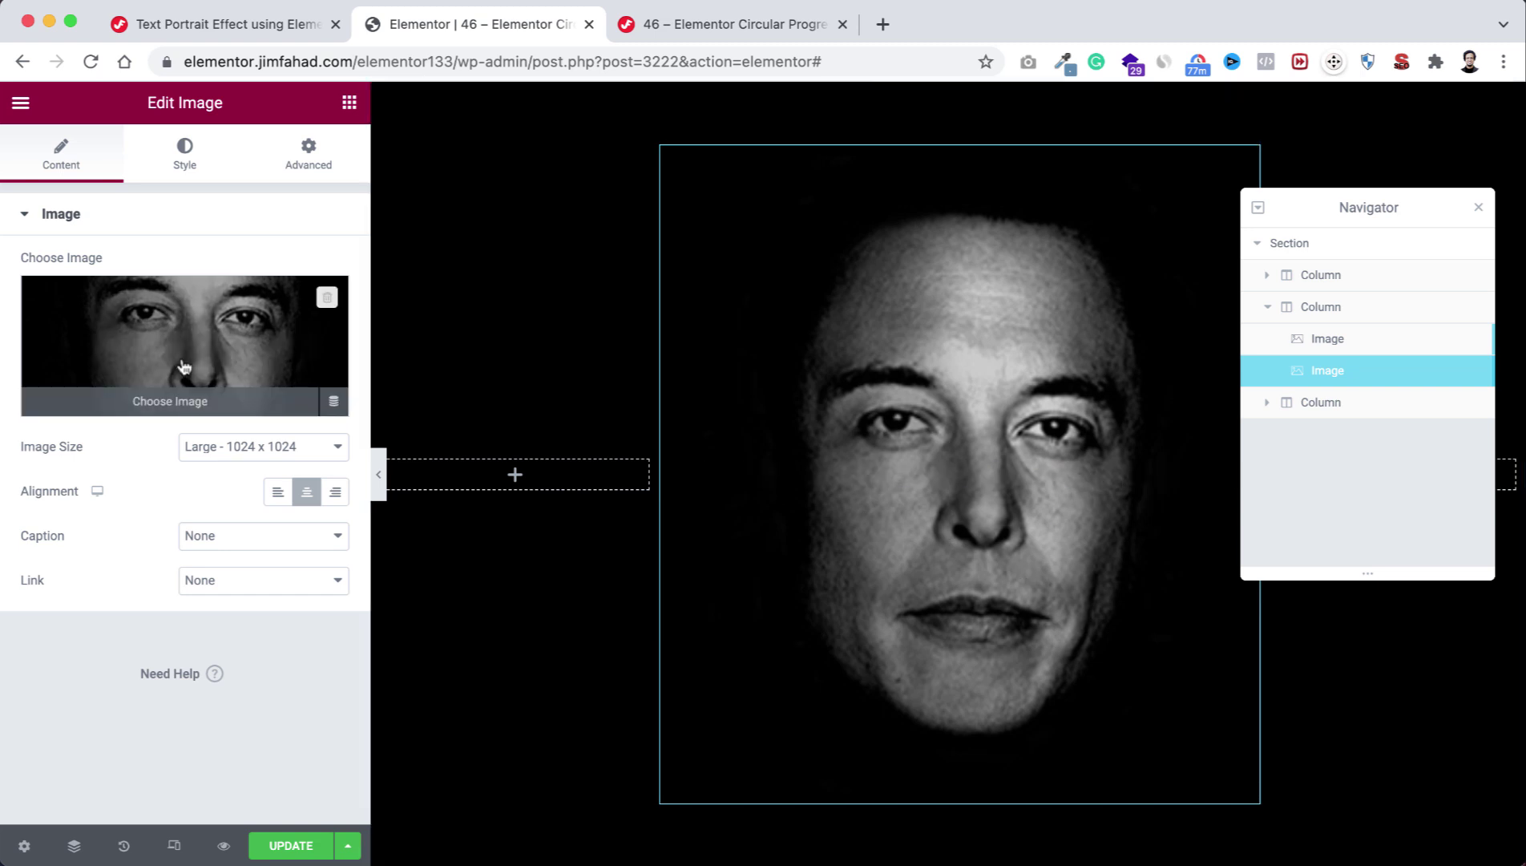
click(201, 332)
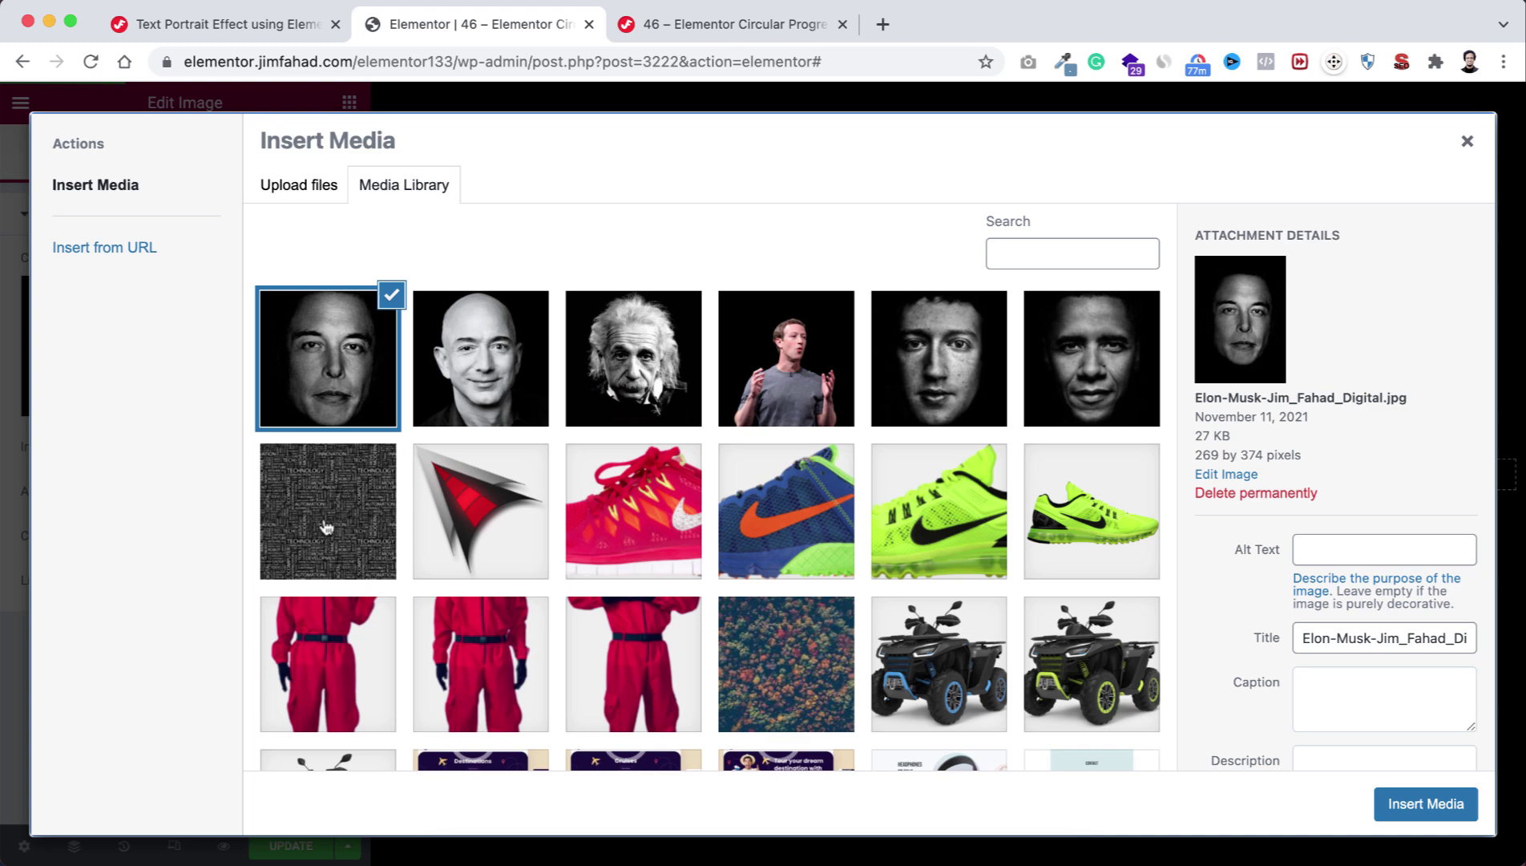
click(337, 514)
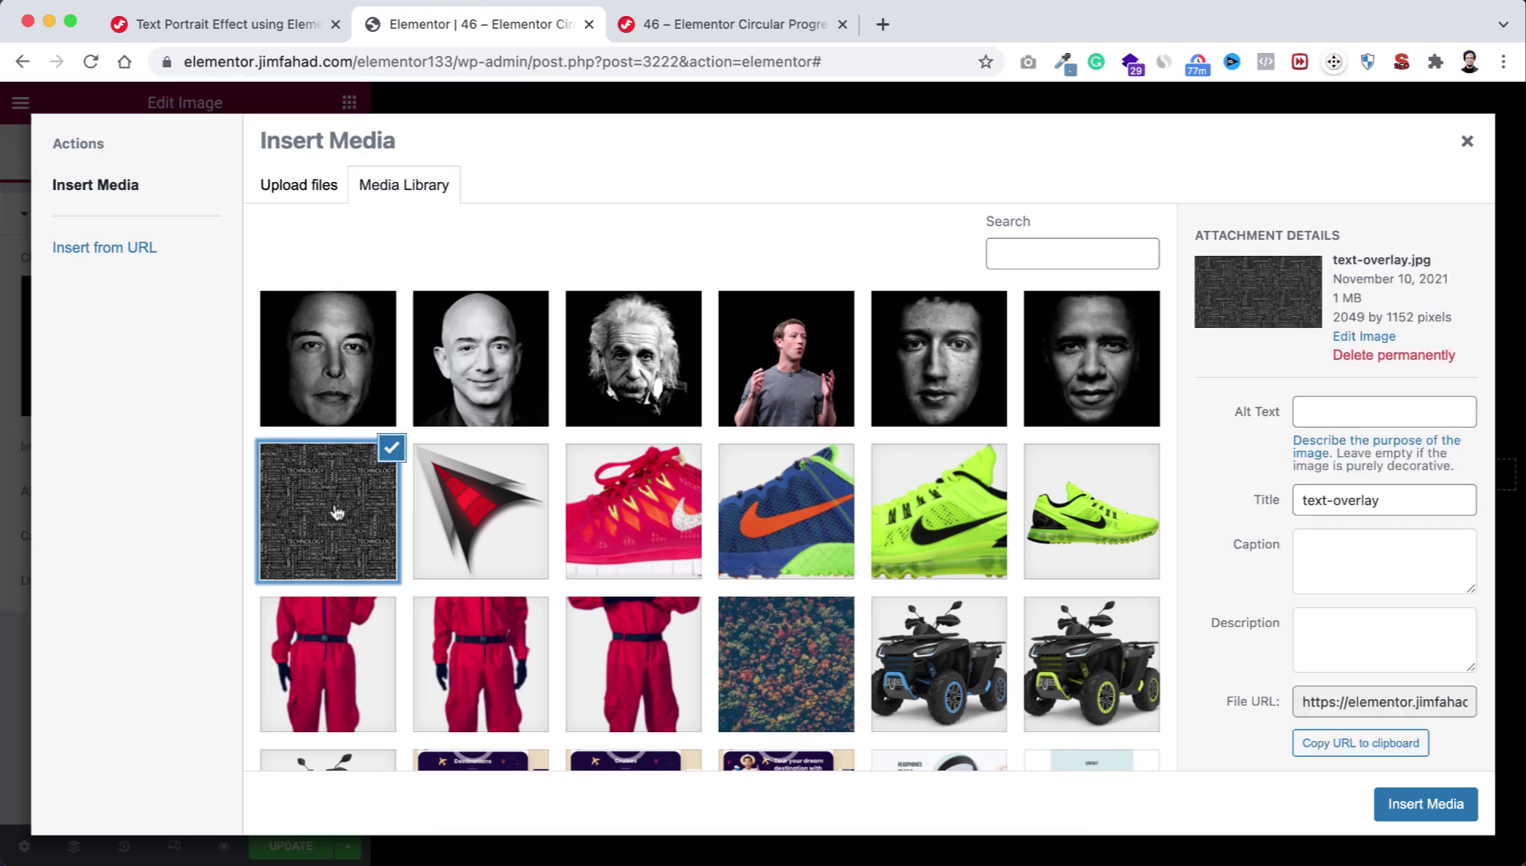
click(1451, 799)
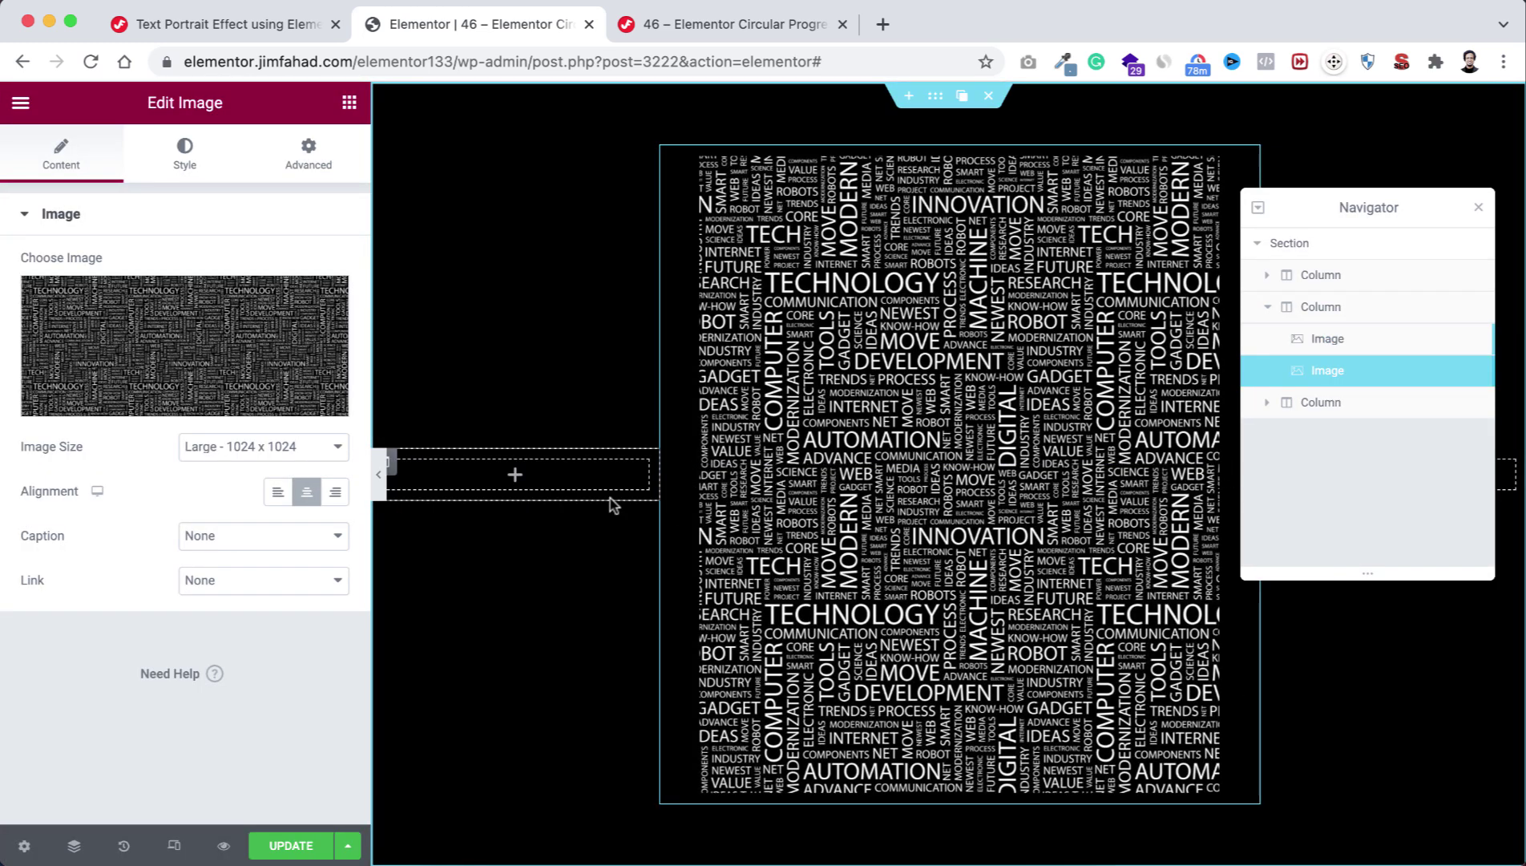
Open the overlay image's Custom CSS editor under Advanced settings.
click(311, 148)
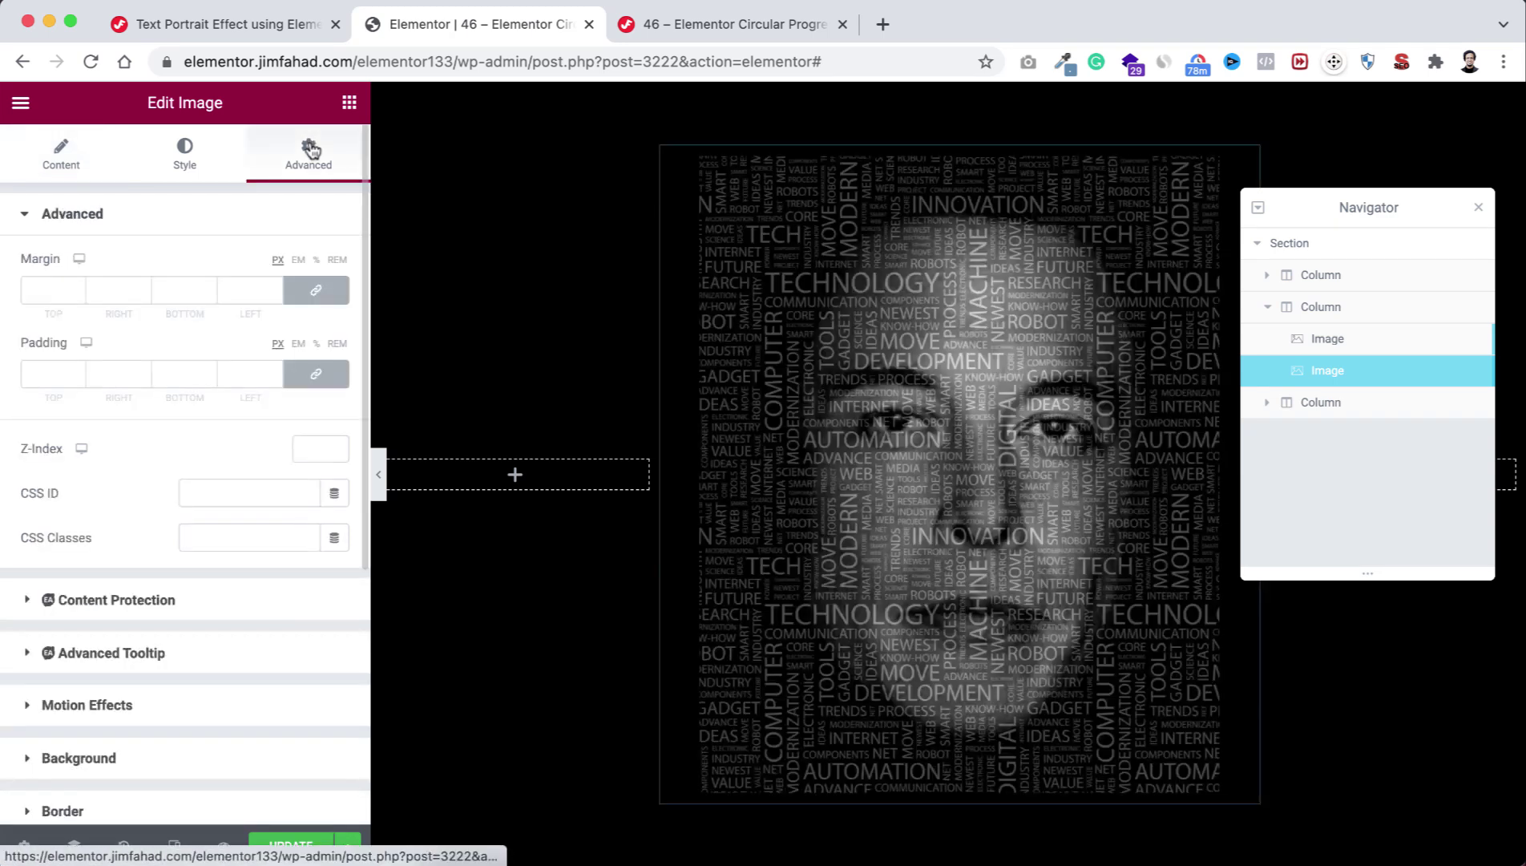
scroll(206, 586, down, 5)
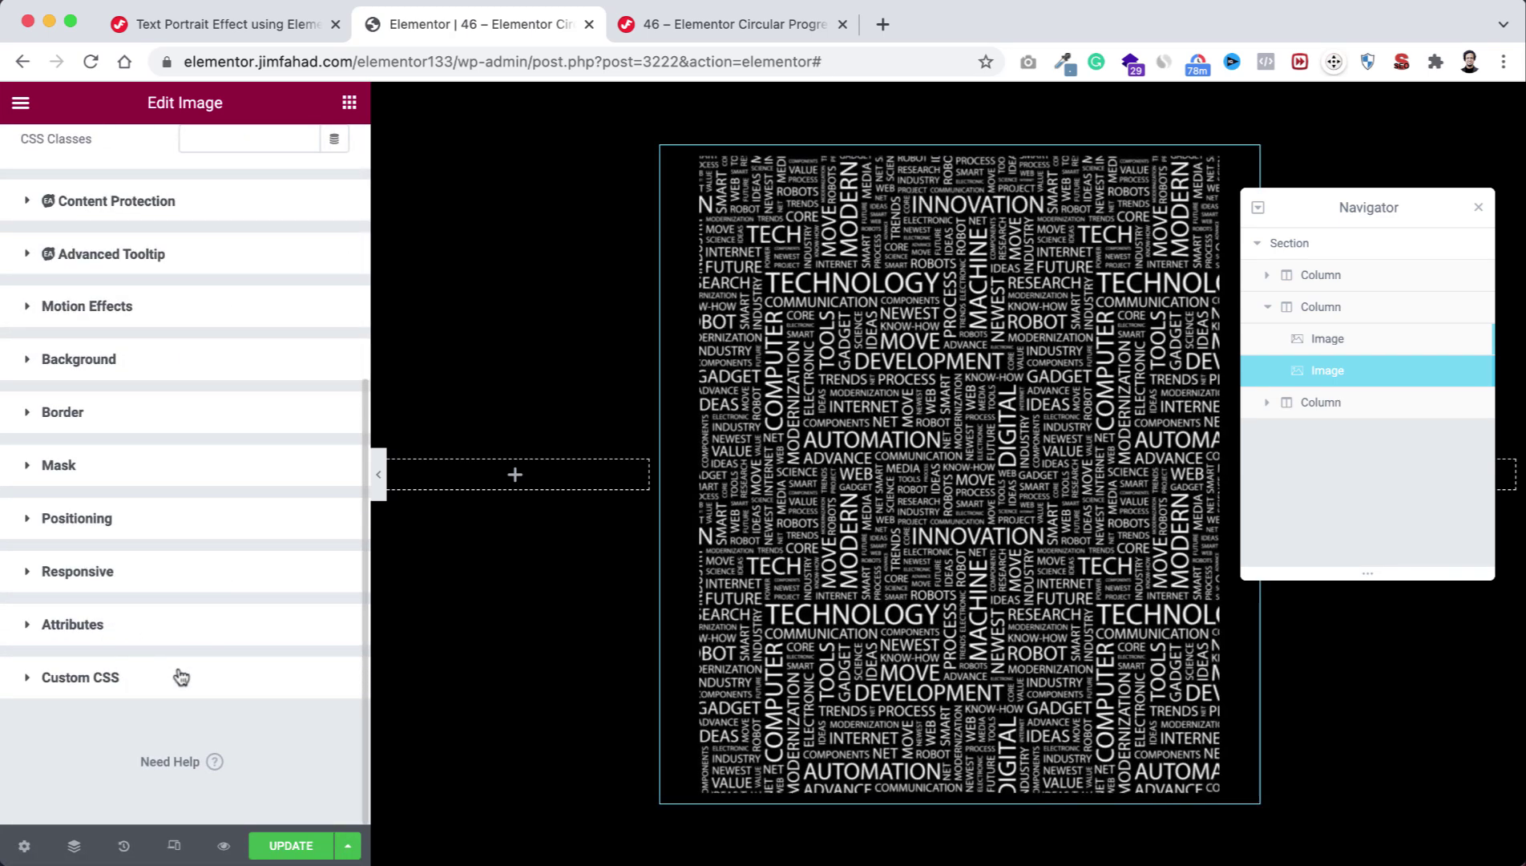
click(148, 680)
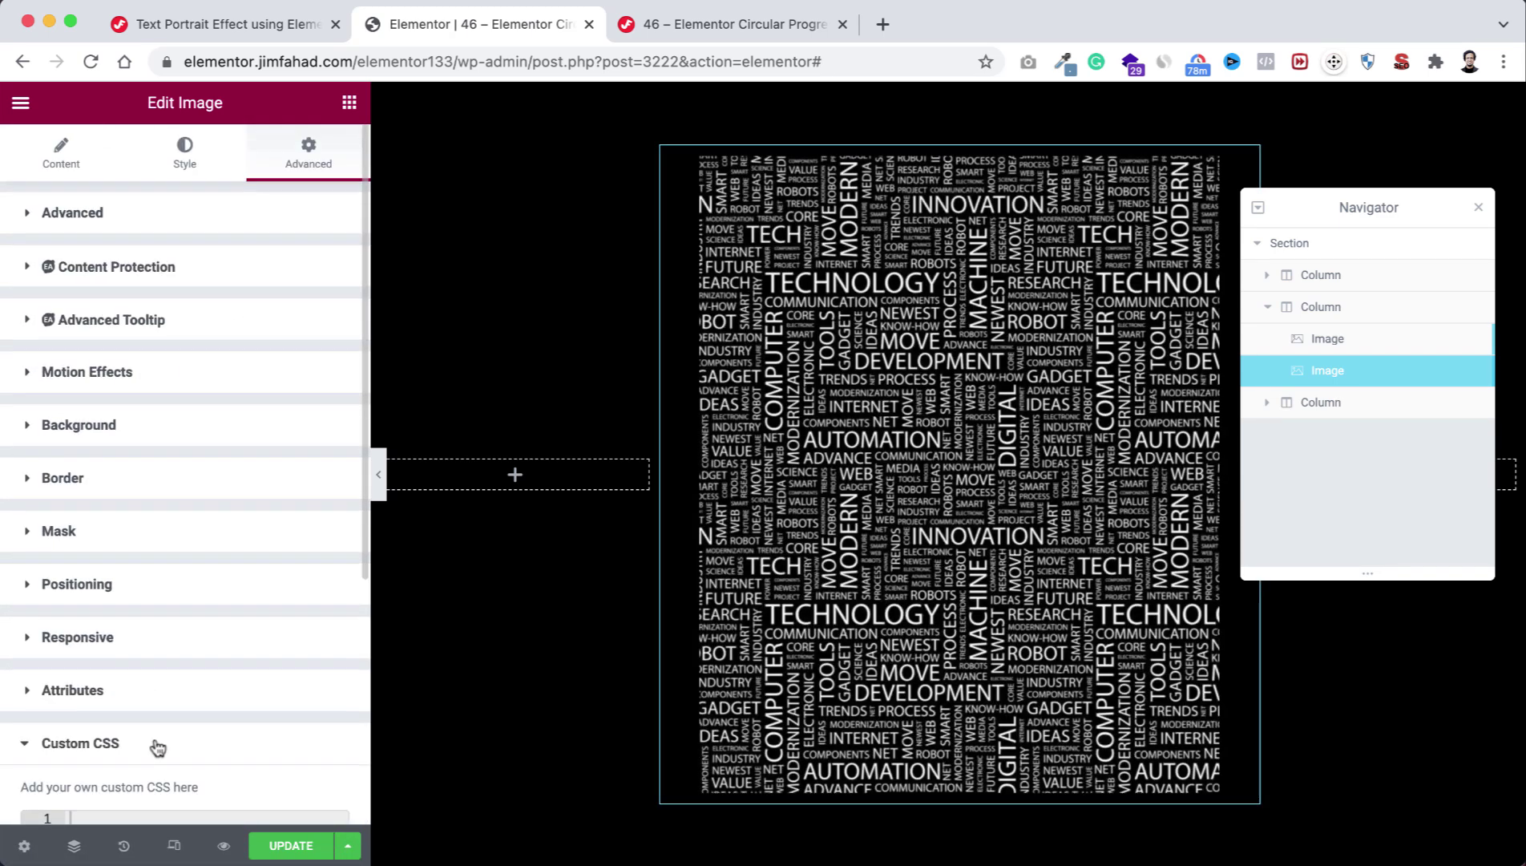
scroll(154, 741, down, 5)
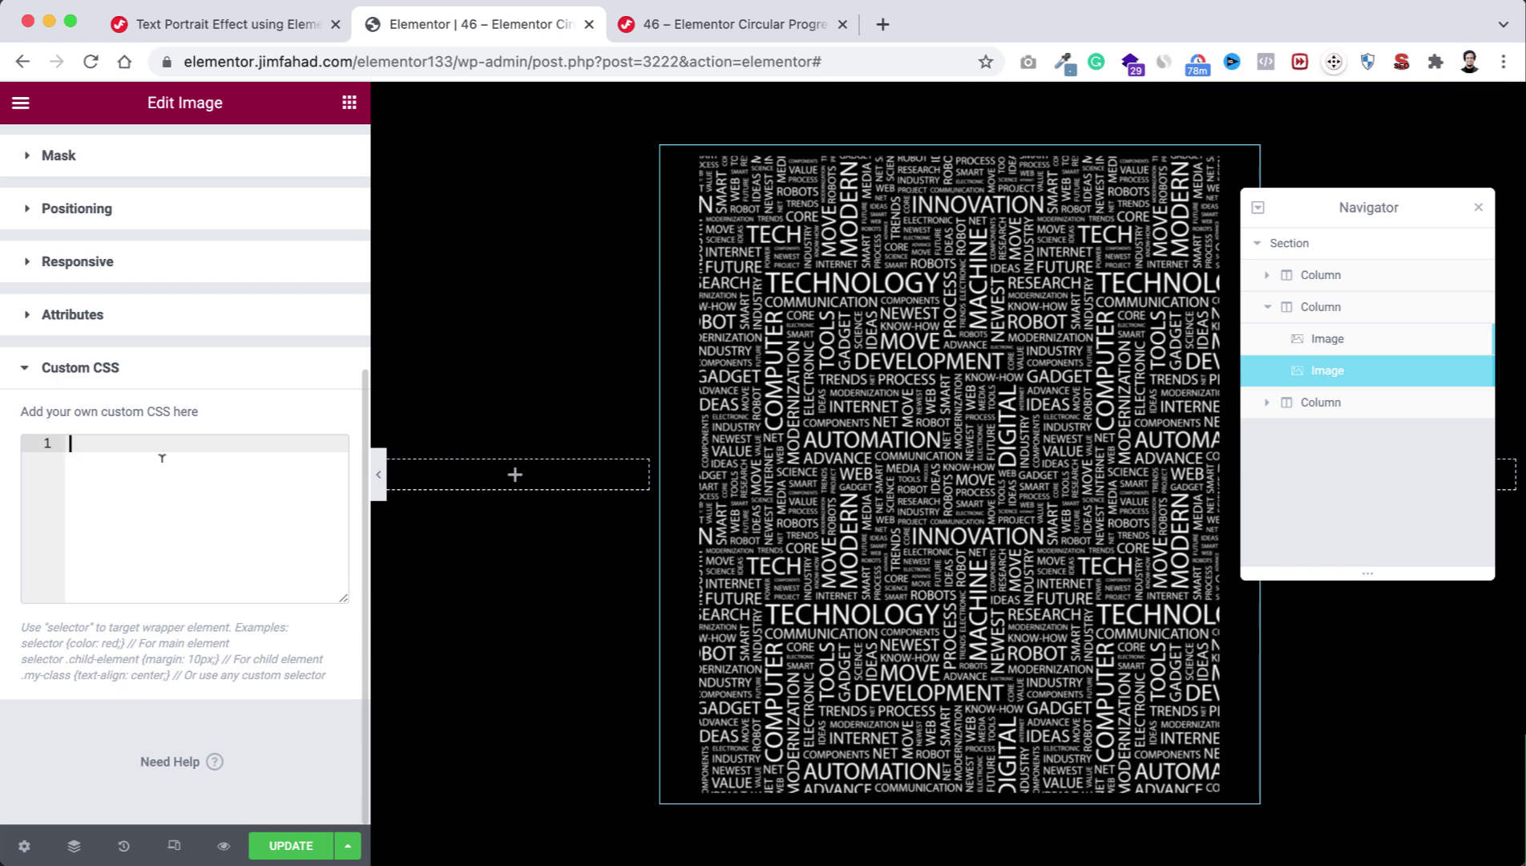
click(162, 458)
Select the mix-blend-mode: multiply CSS snippet on the tutorial page.
click(213, 27)
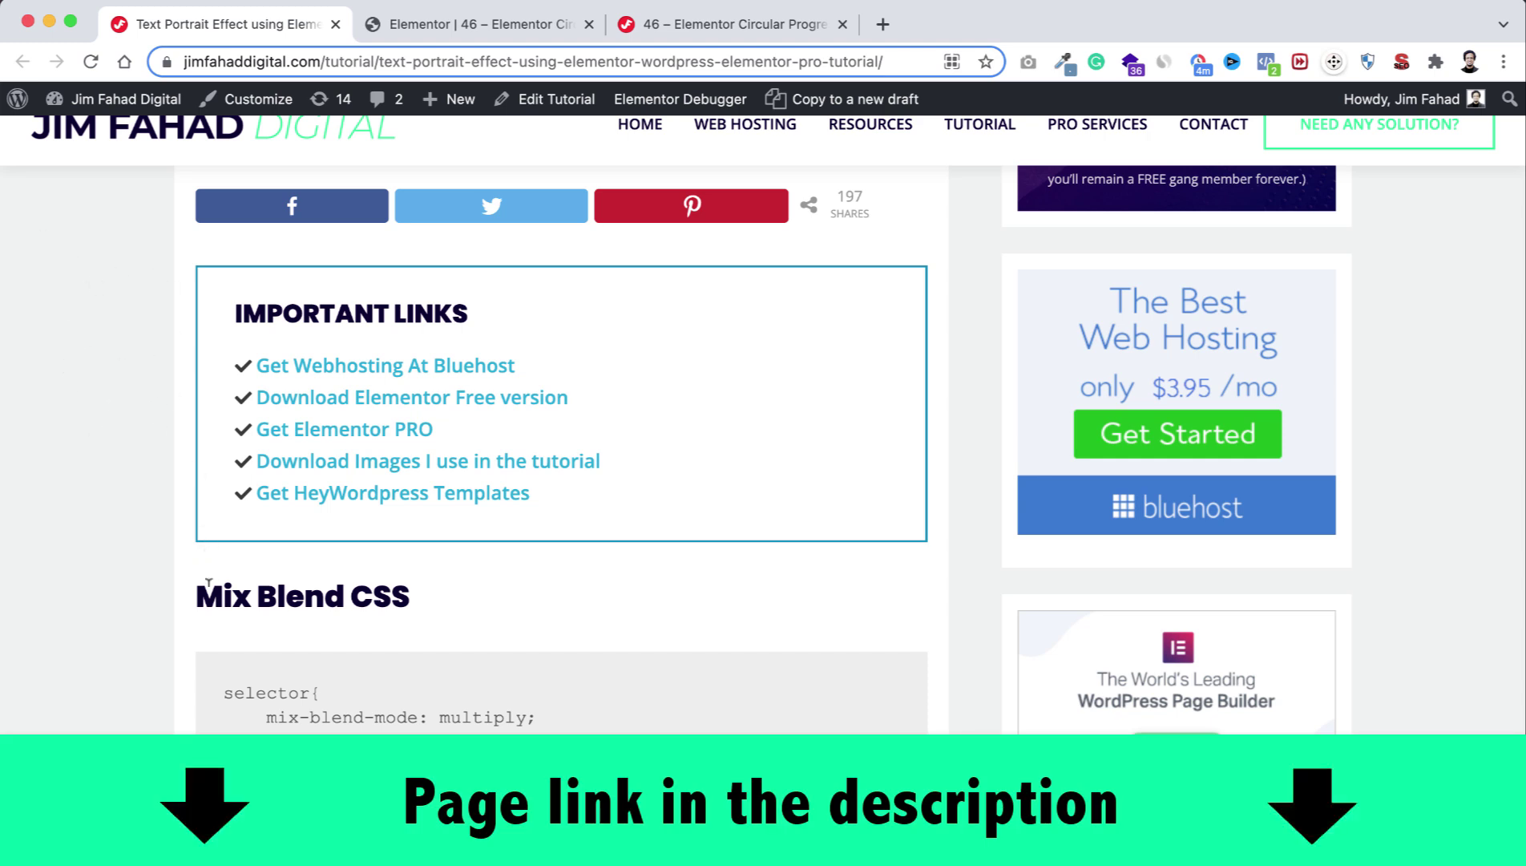
scroll(240, 601, down, 2)
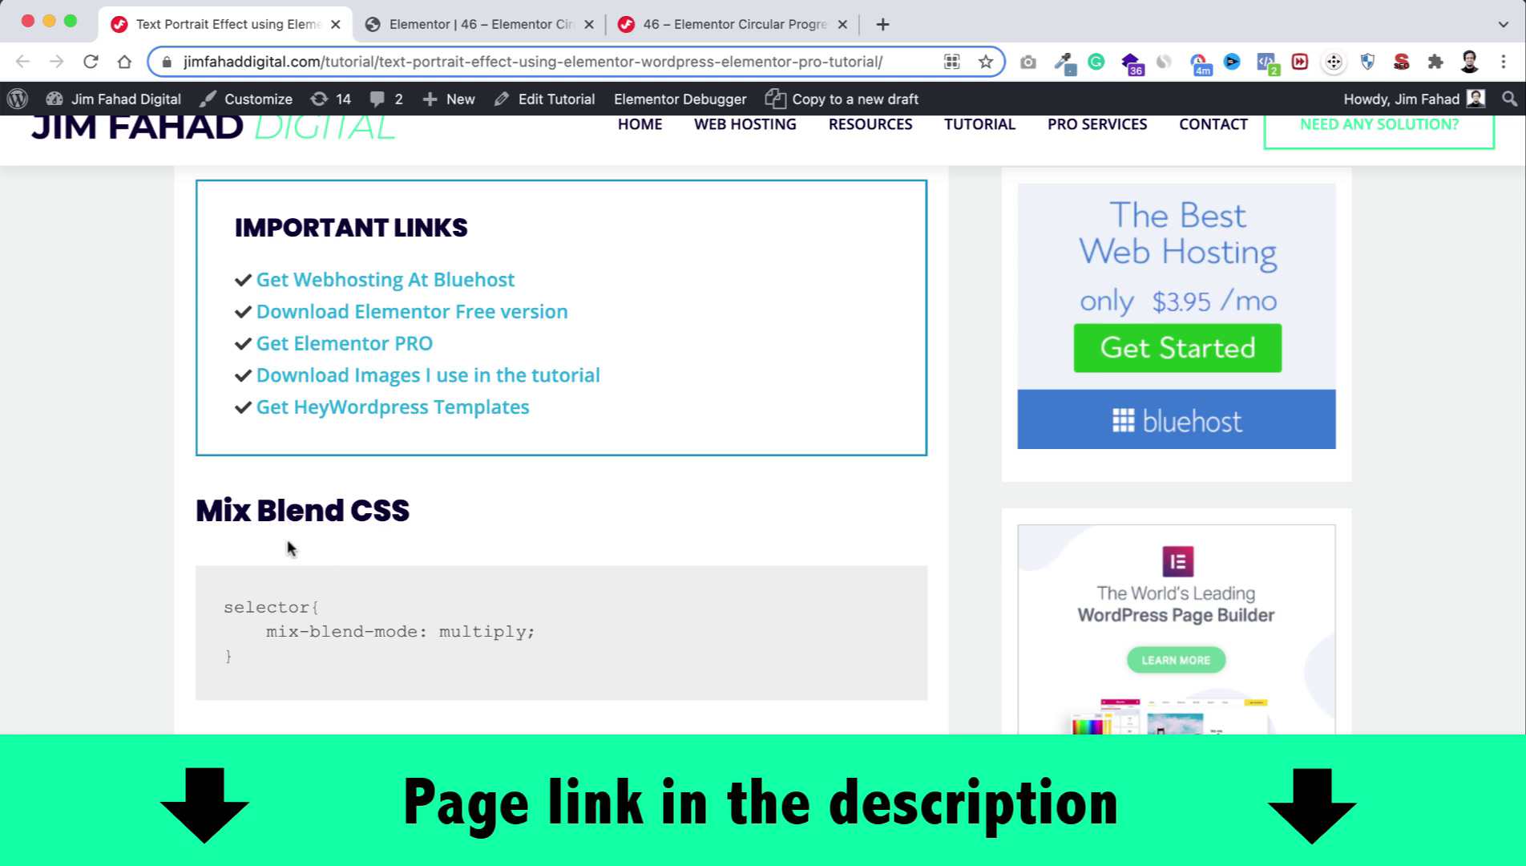
drag(223, 607, 252, 675)
key(super+c)
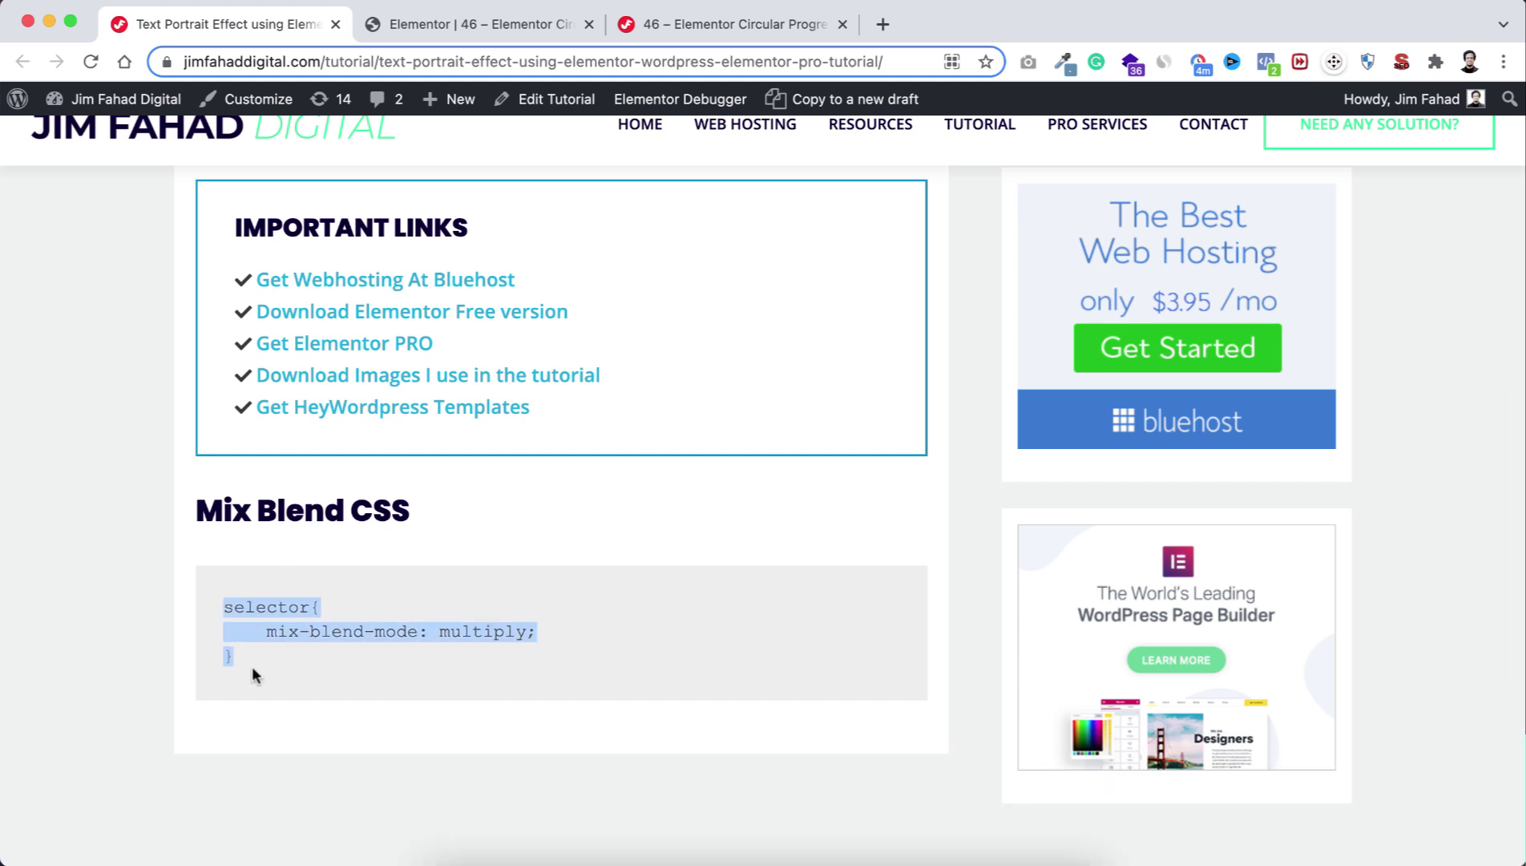
Paste the mix-blend-mode: multiply rule into the overlay image's Custom CSS.
click(435, 24)
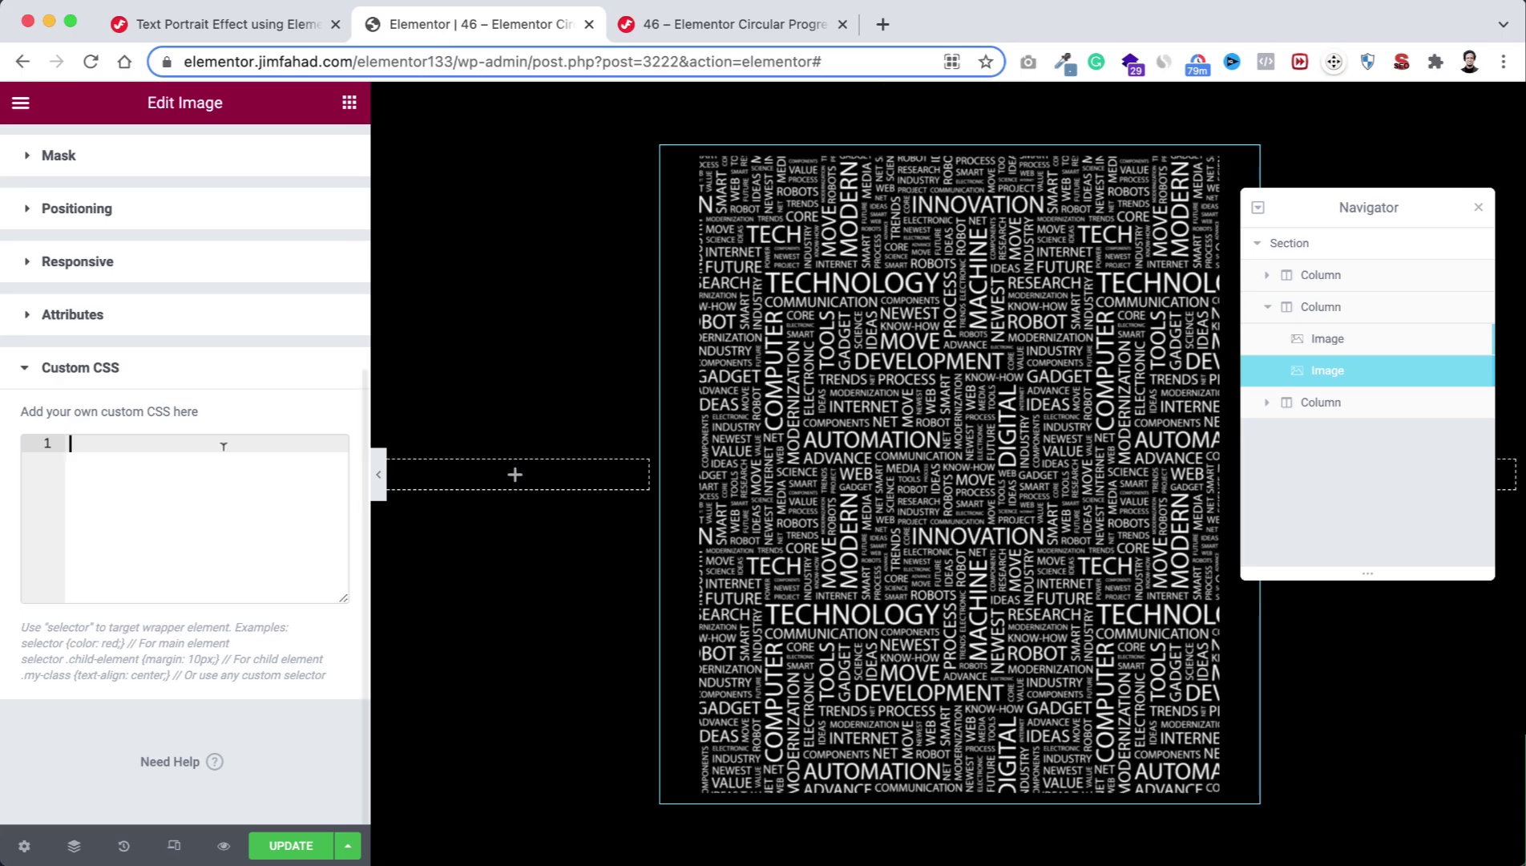
key(super+v)
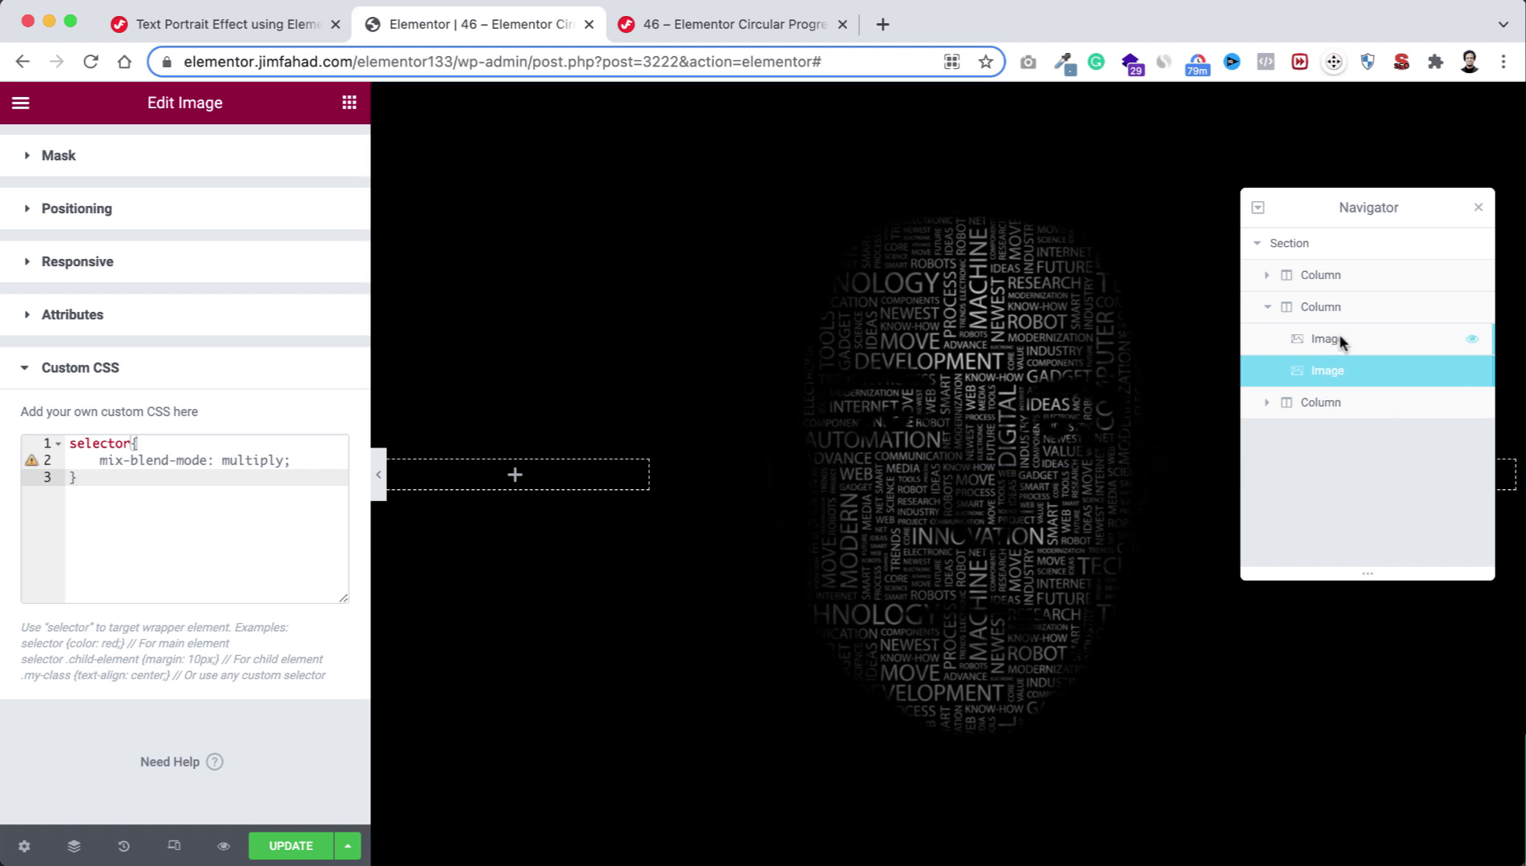
Set the face image's CSS Filters to brightness 120 and contrast 125.
click(1343, 335)
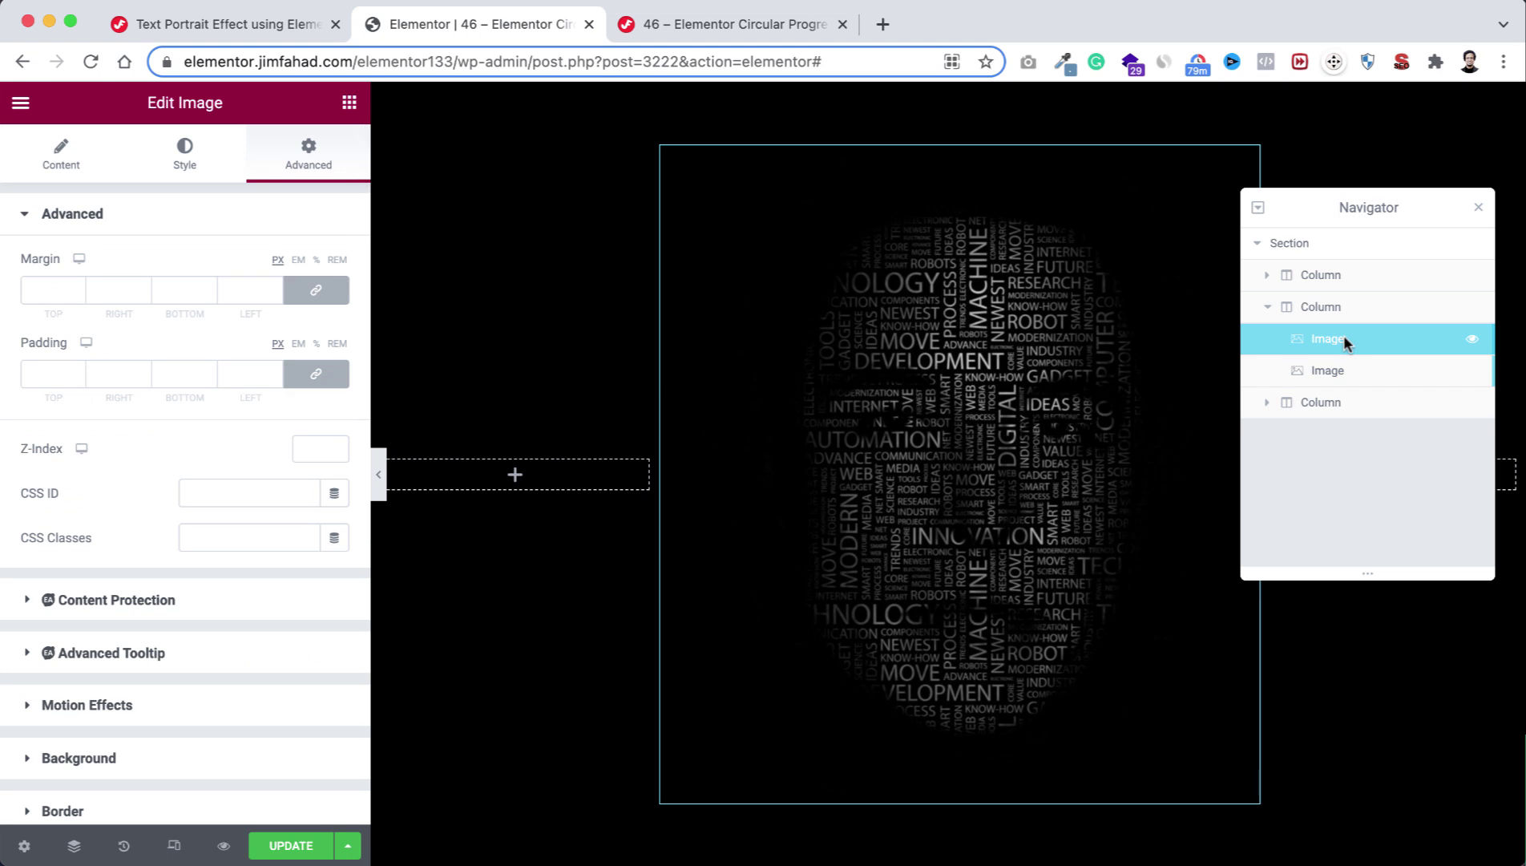
click(206, 149)
scroll(161, 572, down, 1)
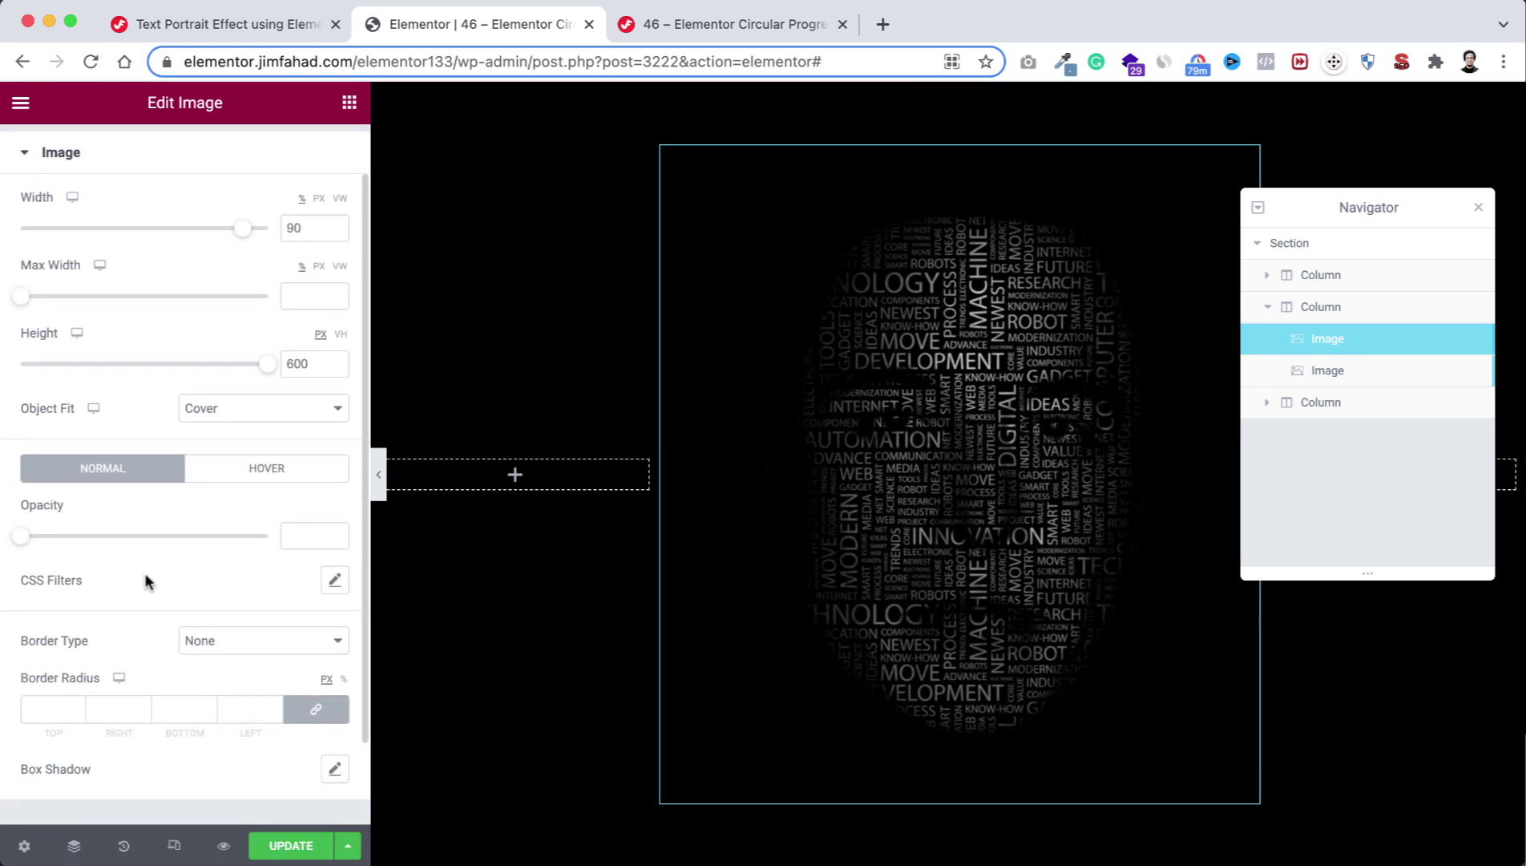
click(335, 582)
scroll(255, 652, down, 2)
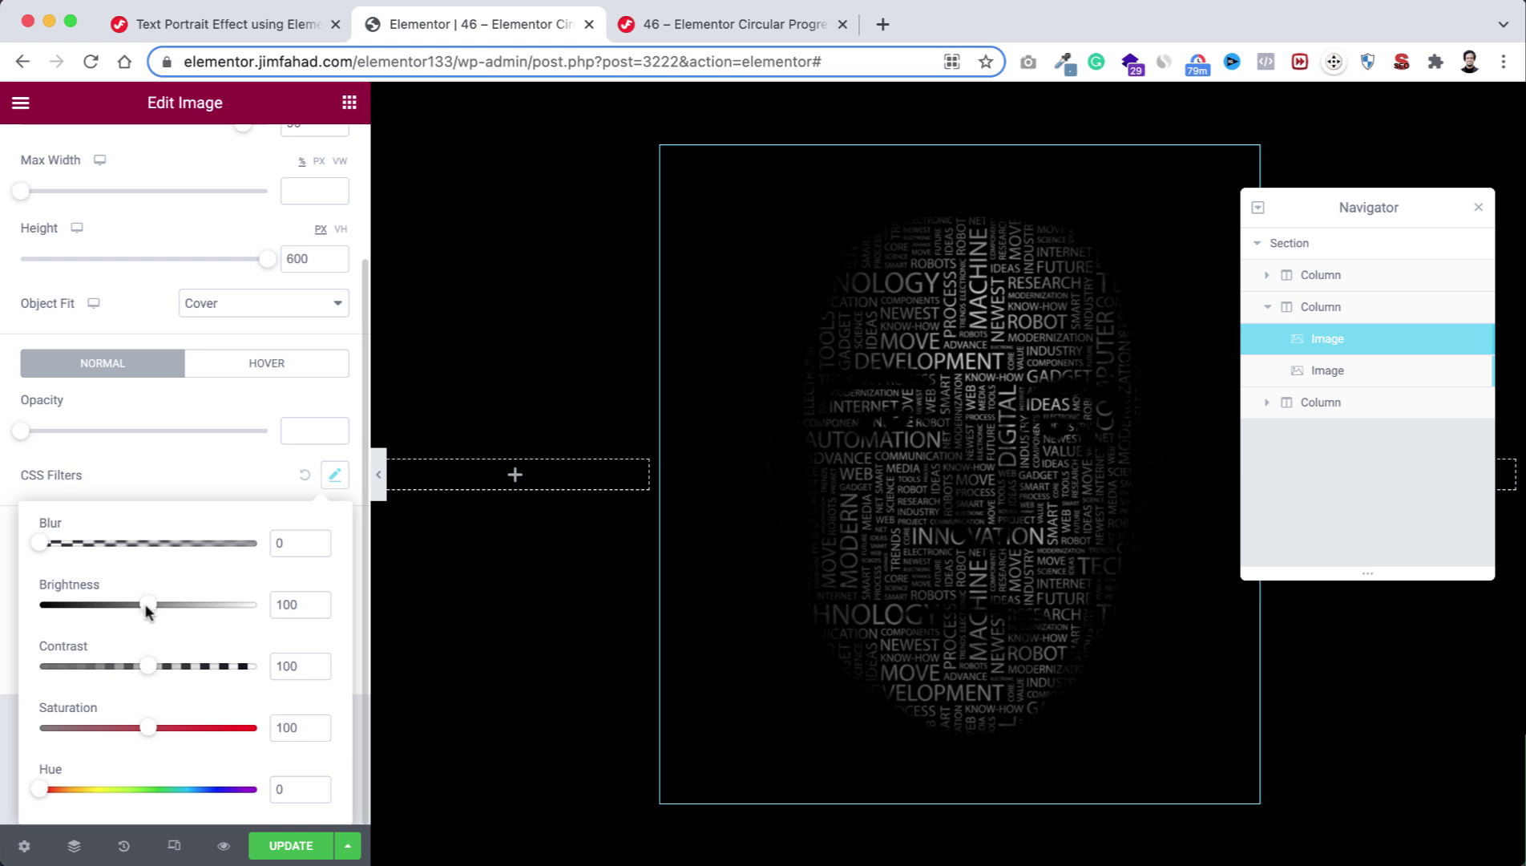
mouse_move(145, 604)
mouse_down()
mouse_move(212, 602)
mouse_move(100, 607)
mouse_move(186, 602)
mouse_move(166, 603)
mouse_up()
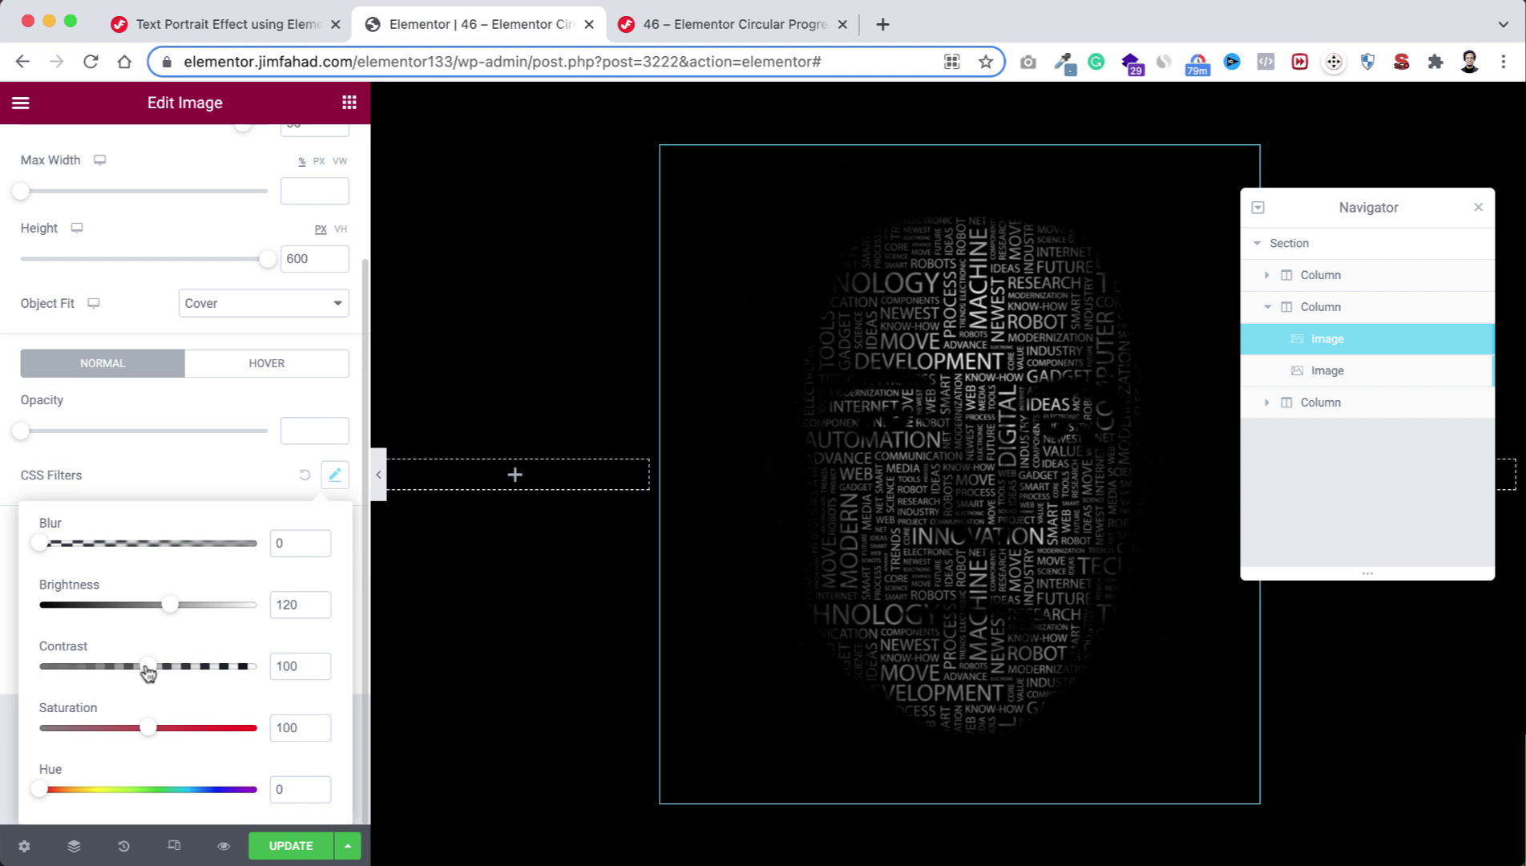
mouse_move(148, 666)
mouse_down()
mouse_move(191, 666)
mouse_move(105, 674)
mouse_move(232, 677)
mouse_move(174, 671)
mouse_up()
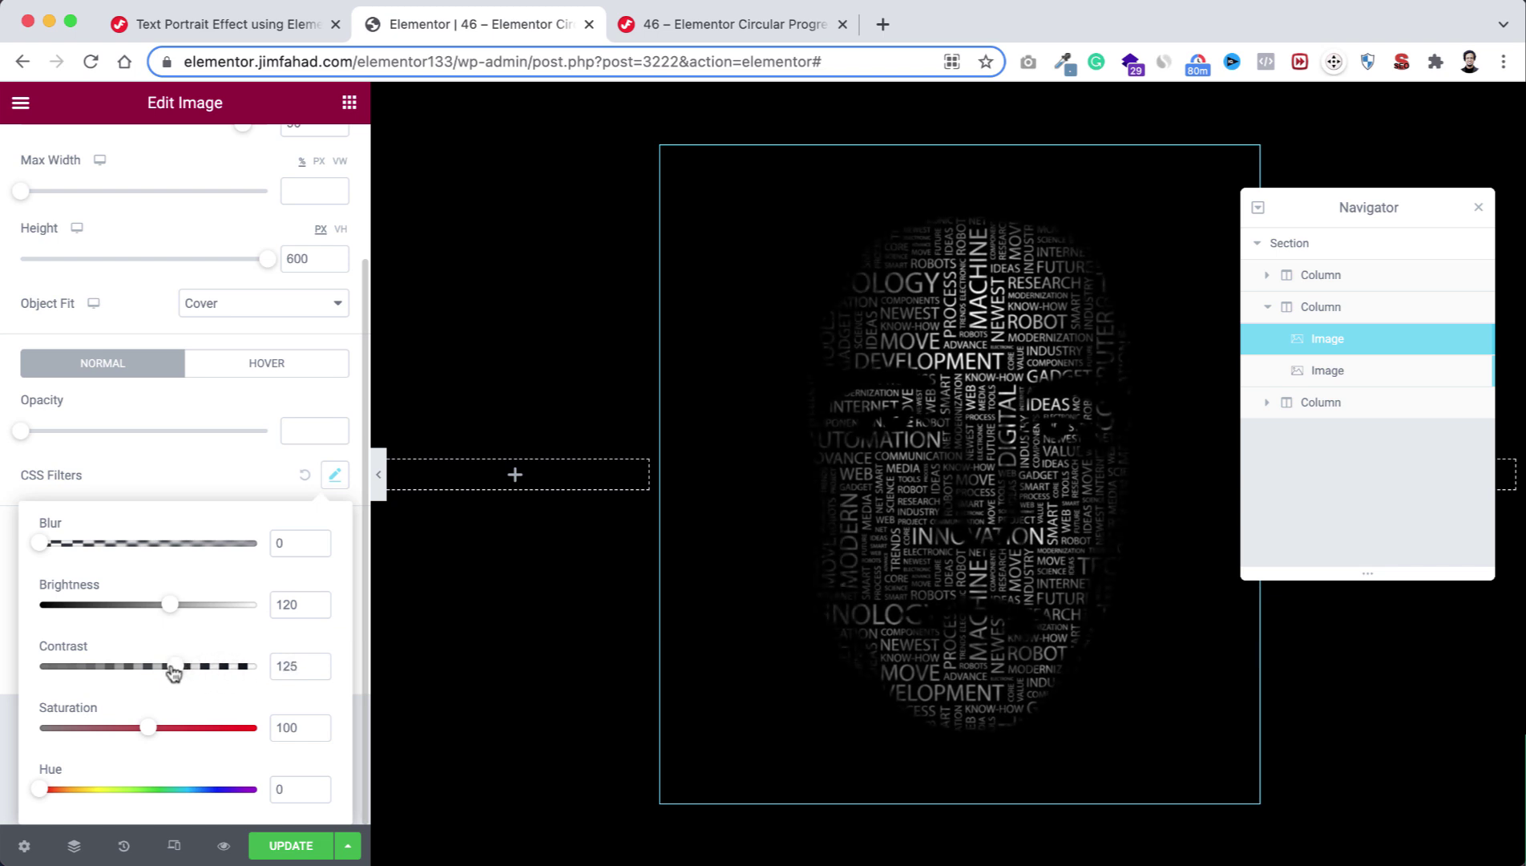
Close the CSS Filters and Navigator, then preview the portrait at tablet and mobile widths before returning to desktop.
click(190, 469)
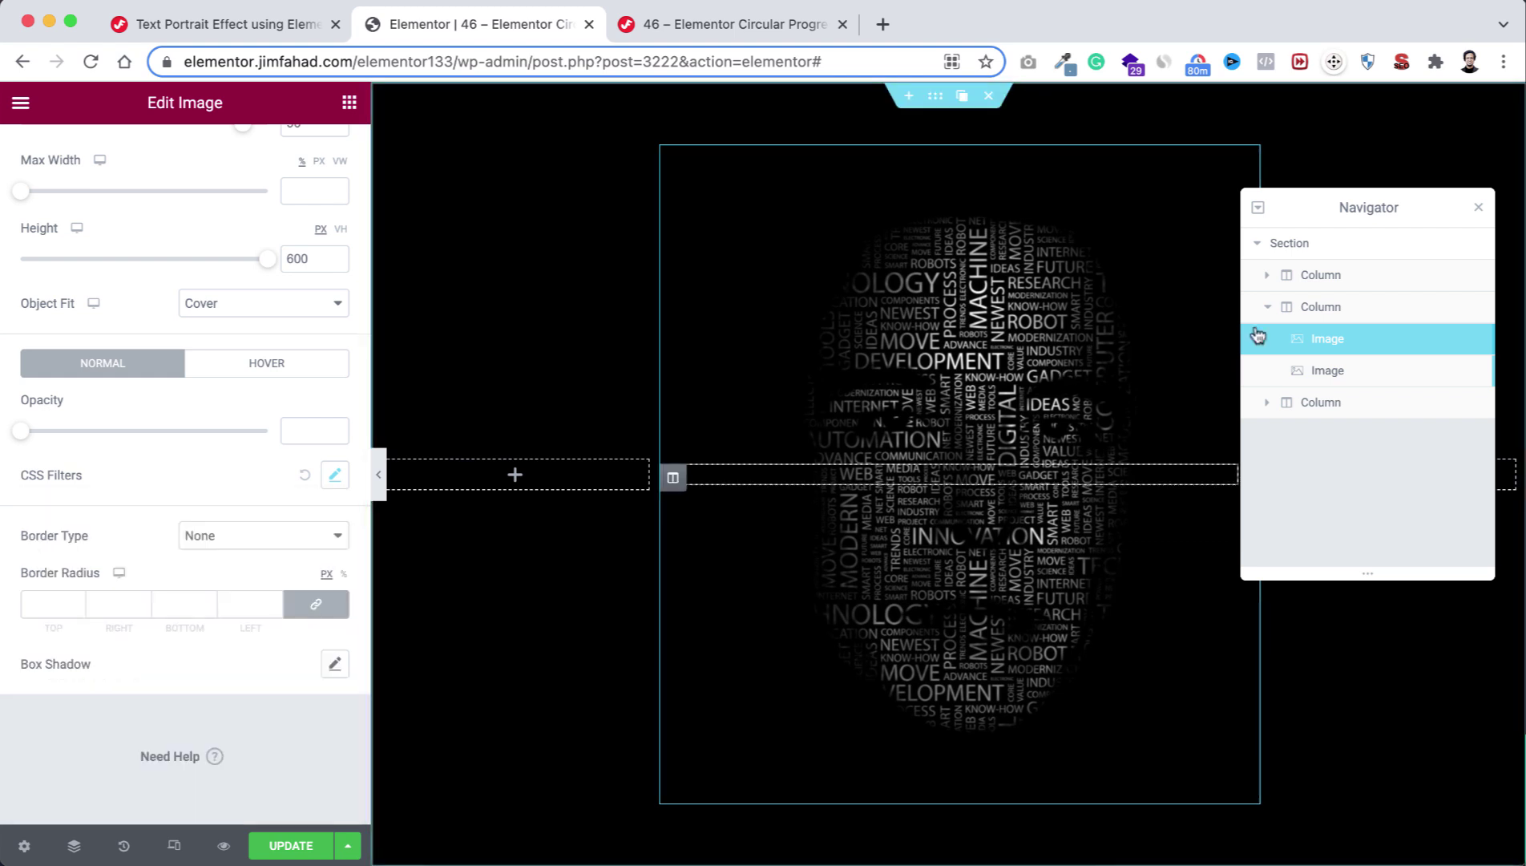
click(1477, 210)
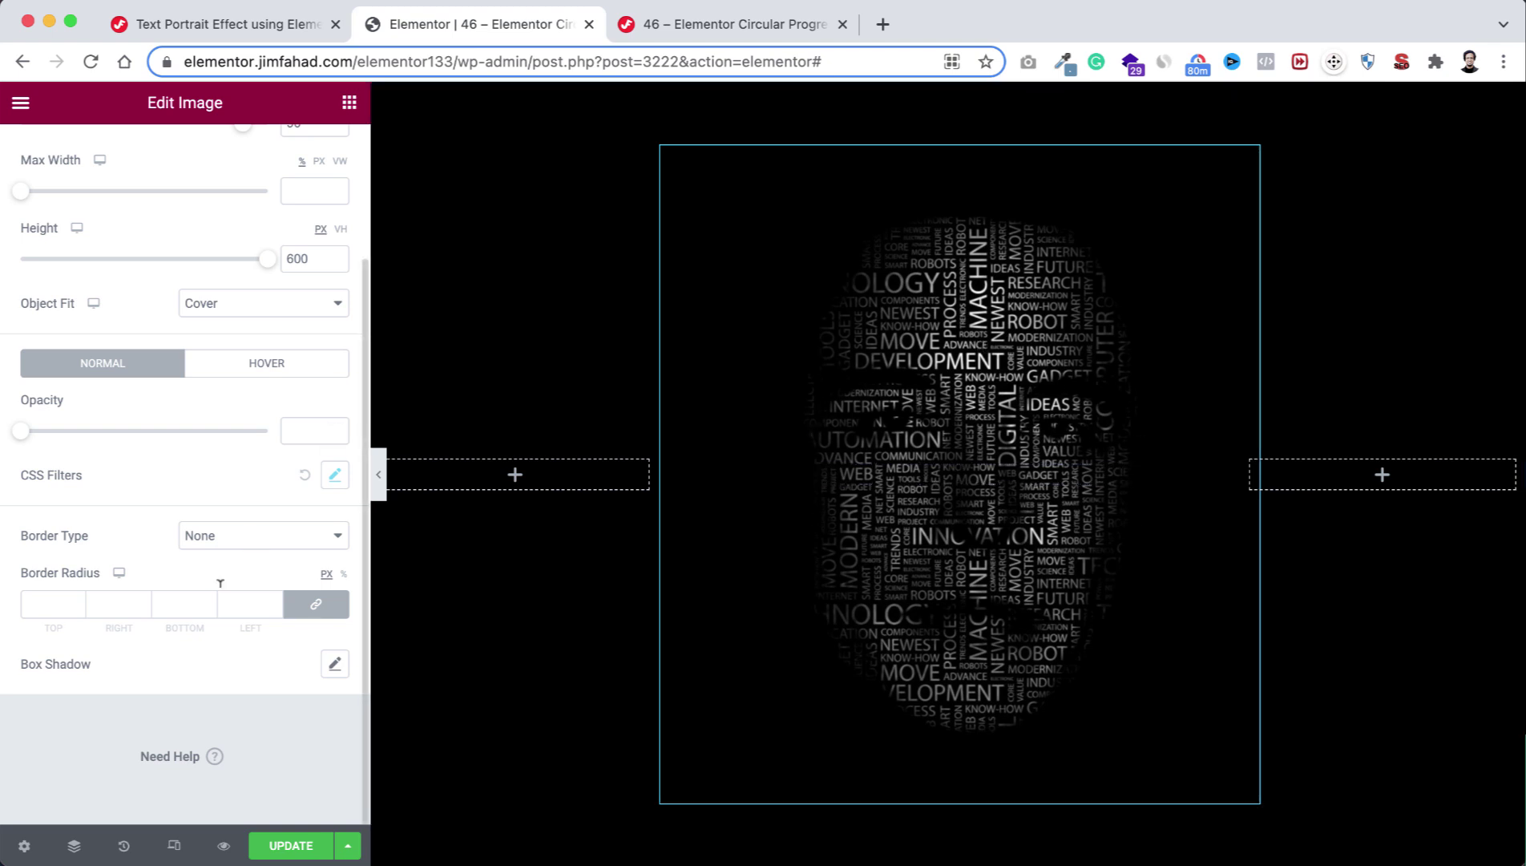
click(175, 848)
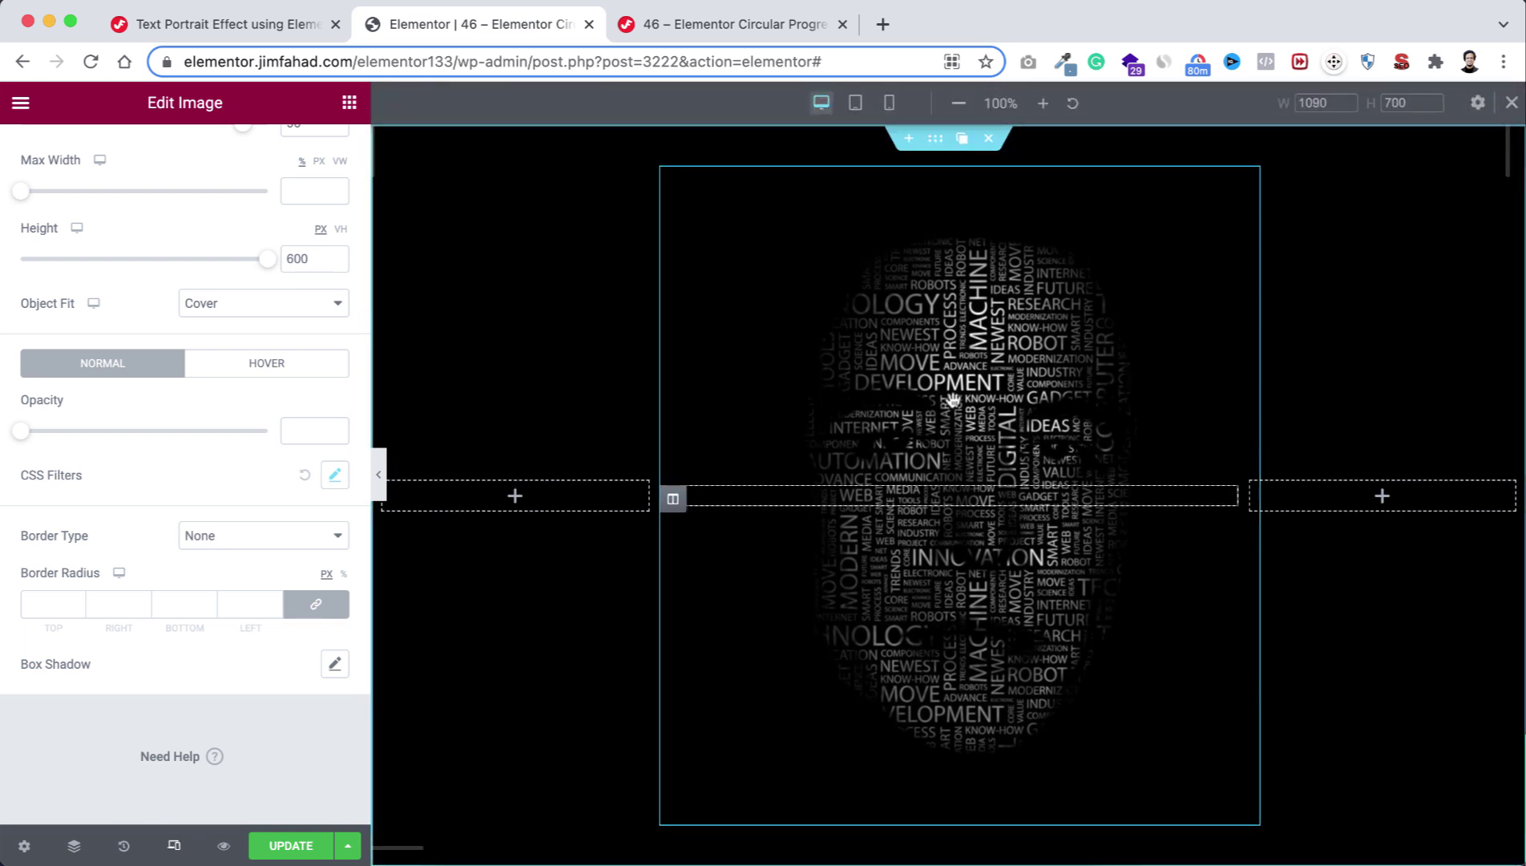
click(856, 102)
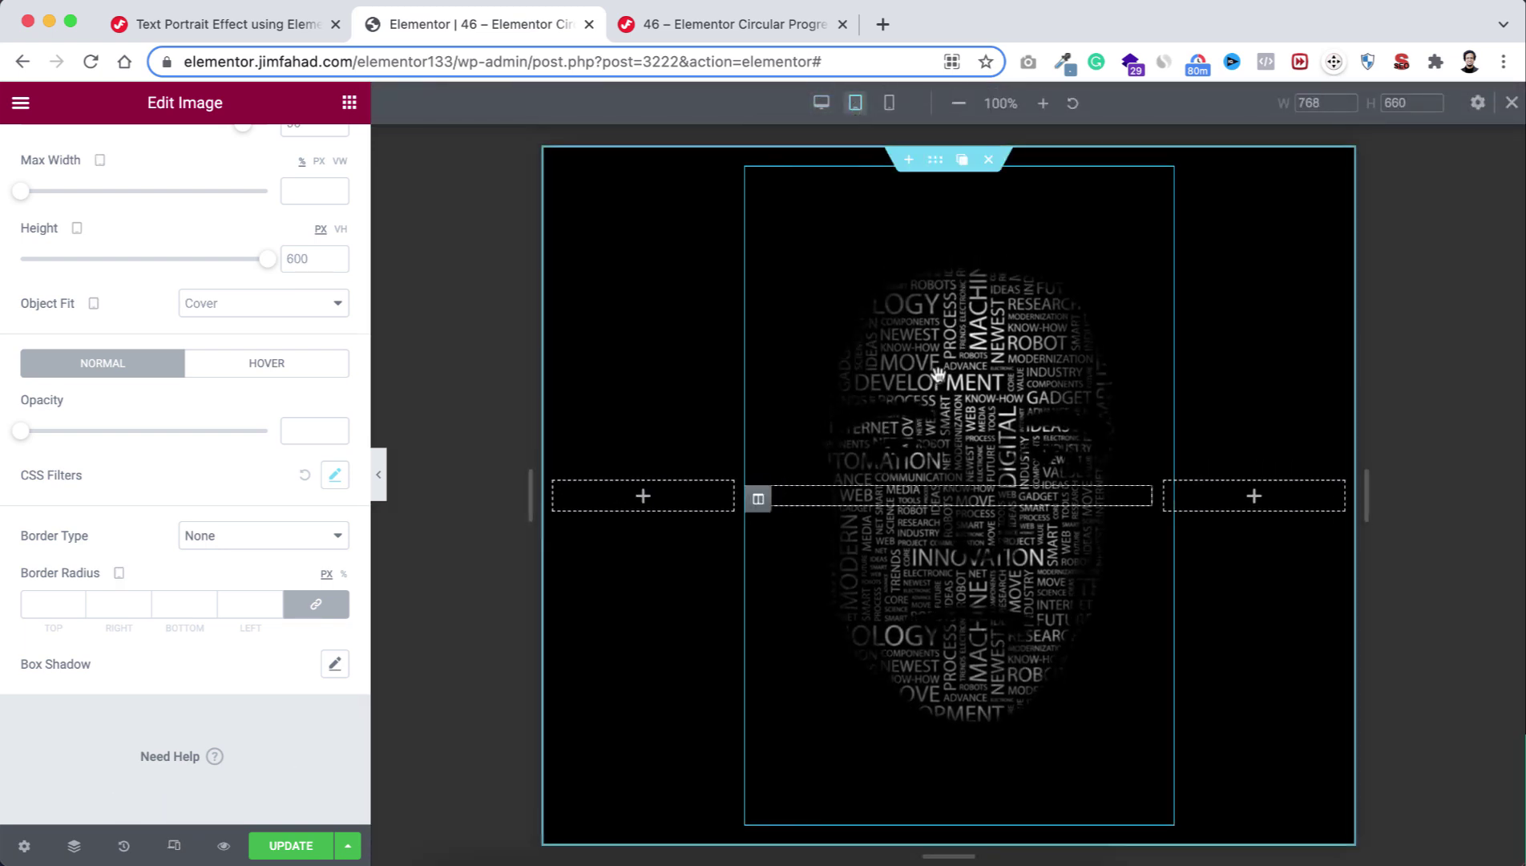
click(889, 102)
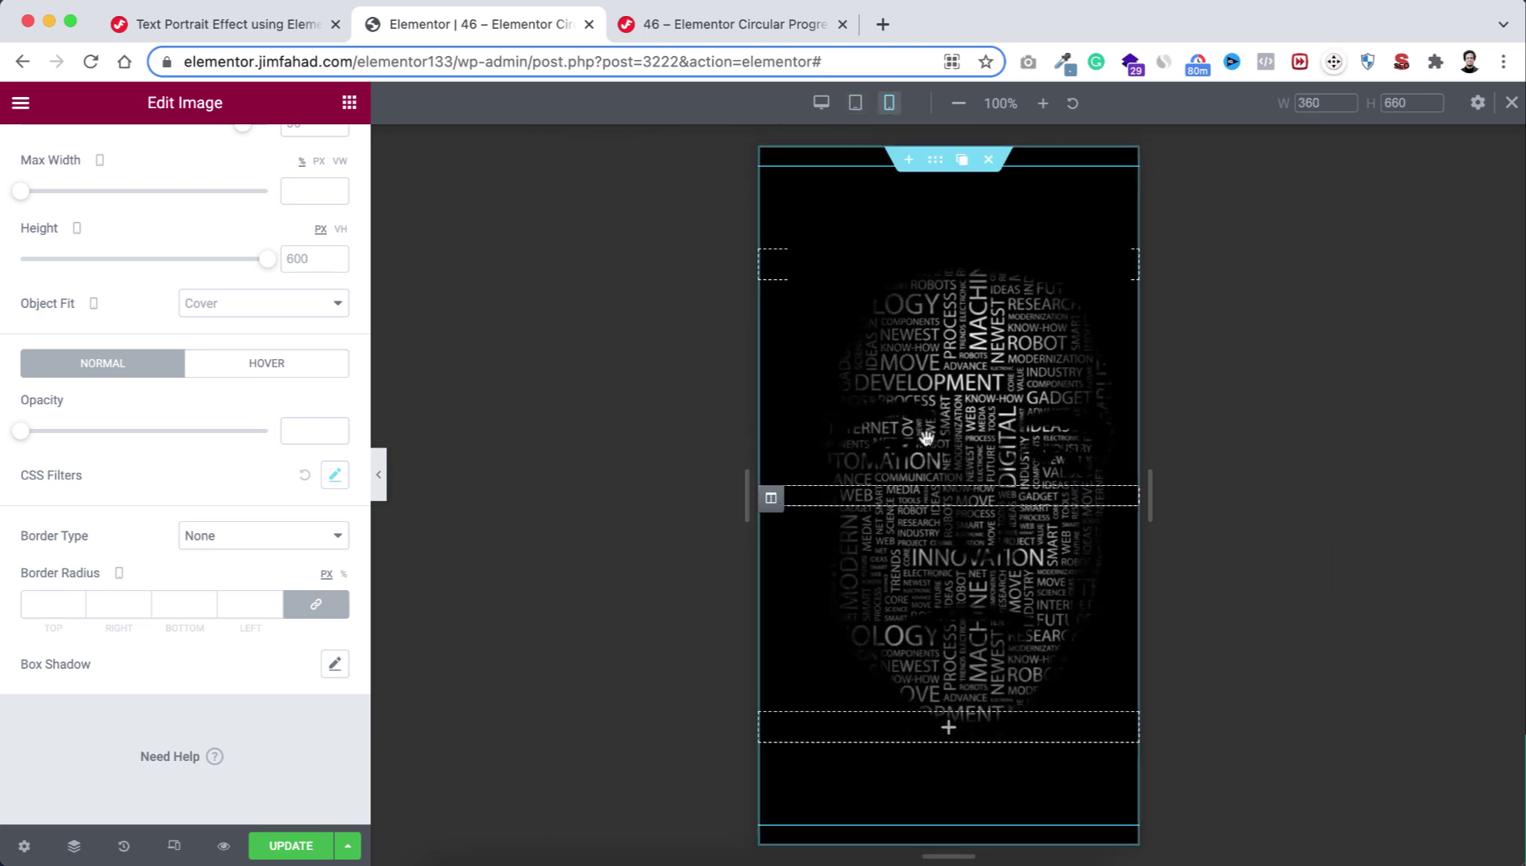
click(1512, 102)
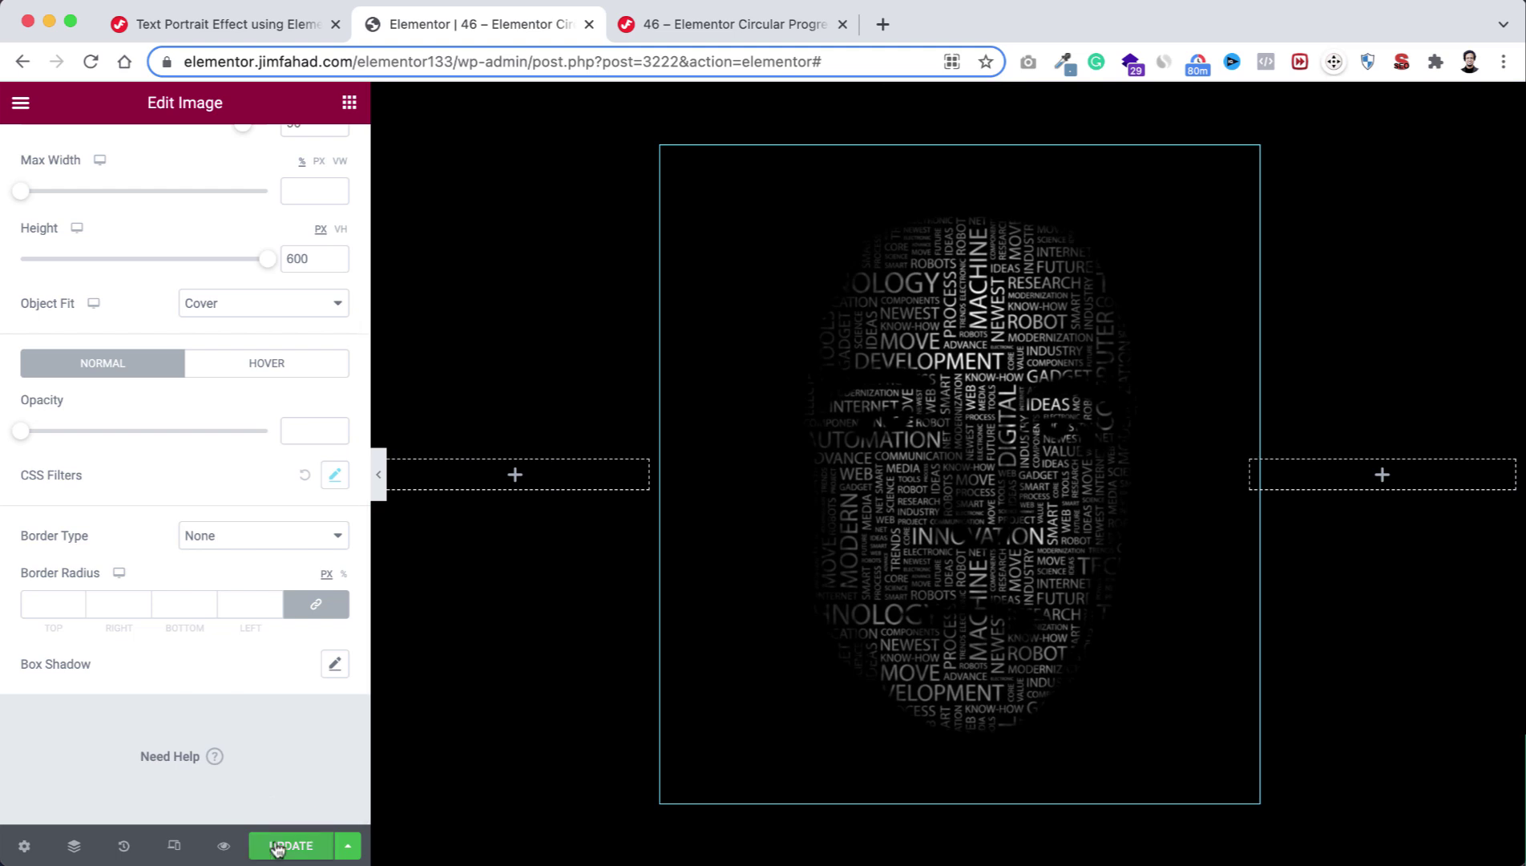
Save the text portrait page with Update, then move to the author's website home page.
click(290, 846)
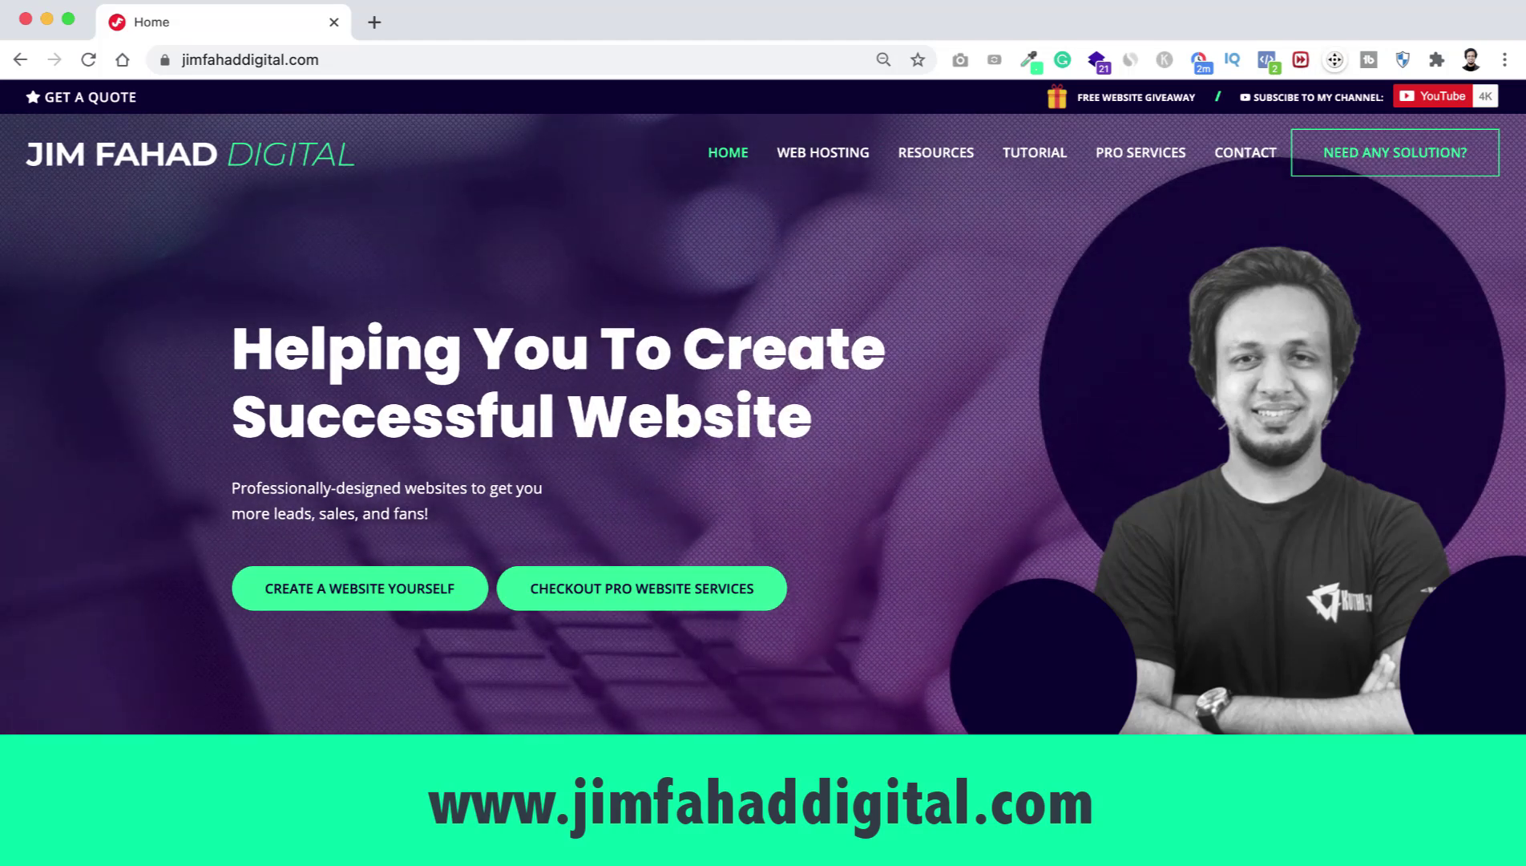
click(878, 2)
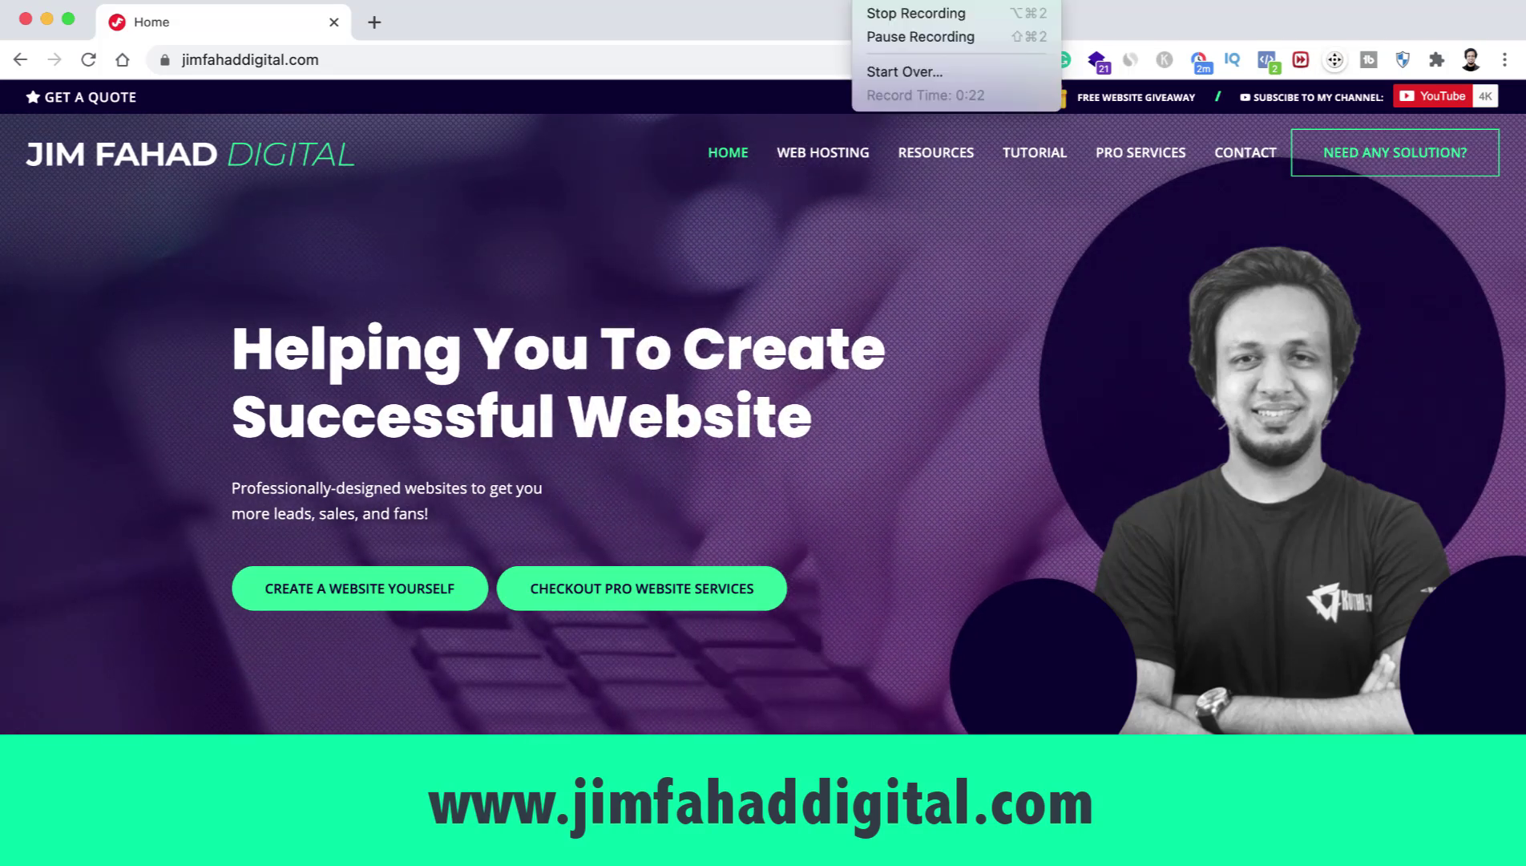